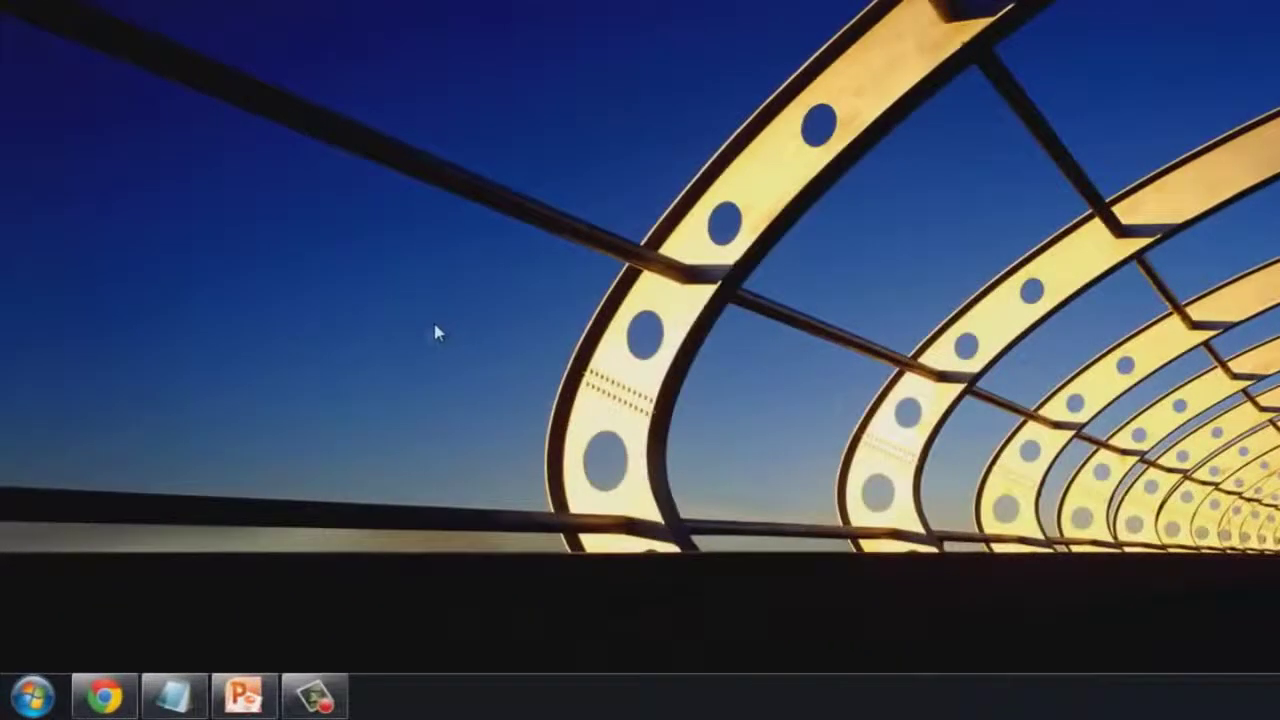
- Search for msconfig from the Start menu and launch the system configuration utility
left_click(33, 697)
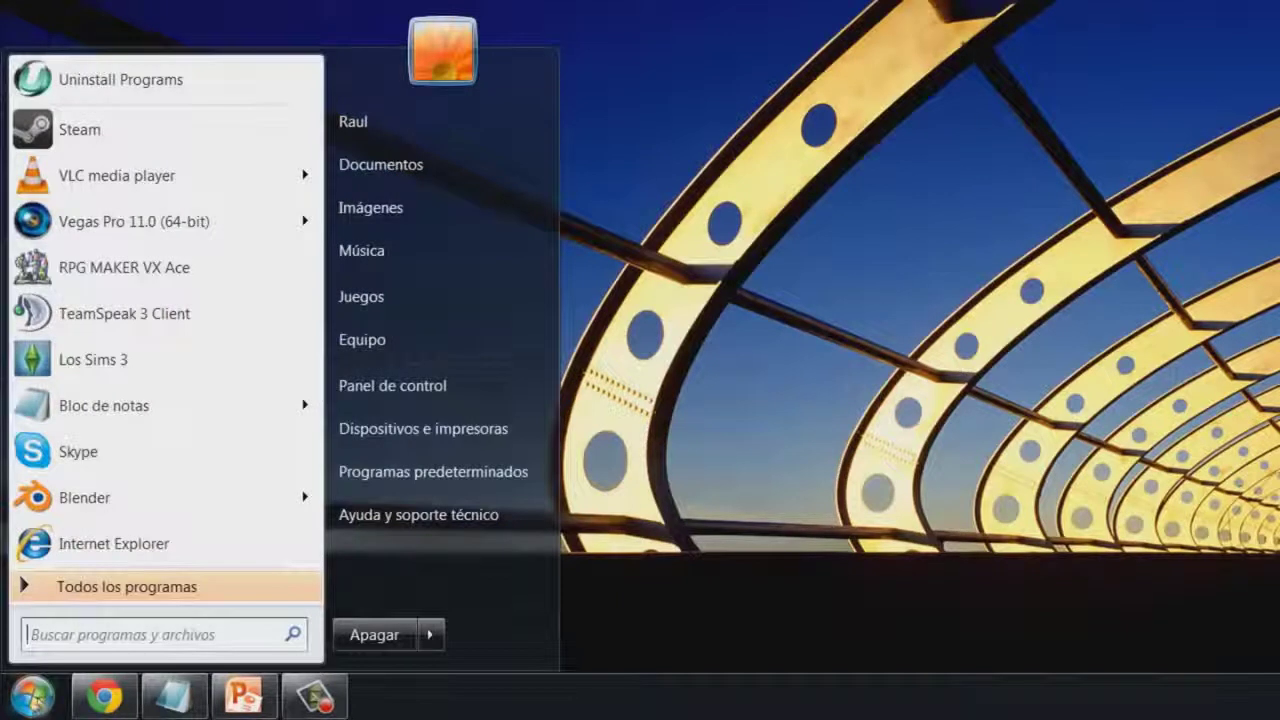
left_click(55, 637)
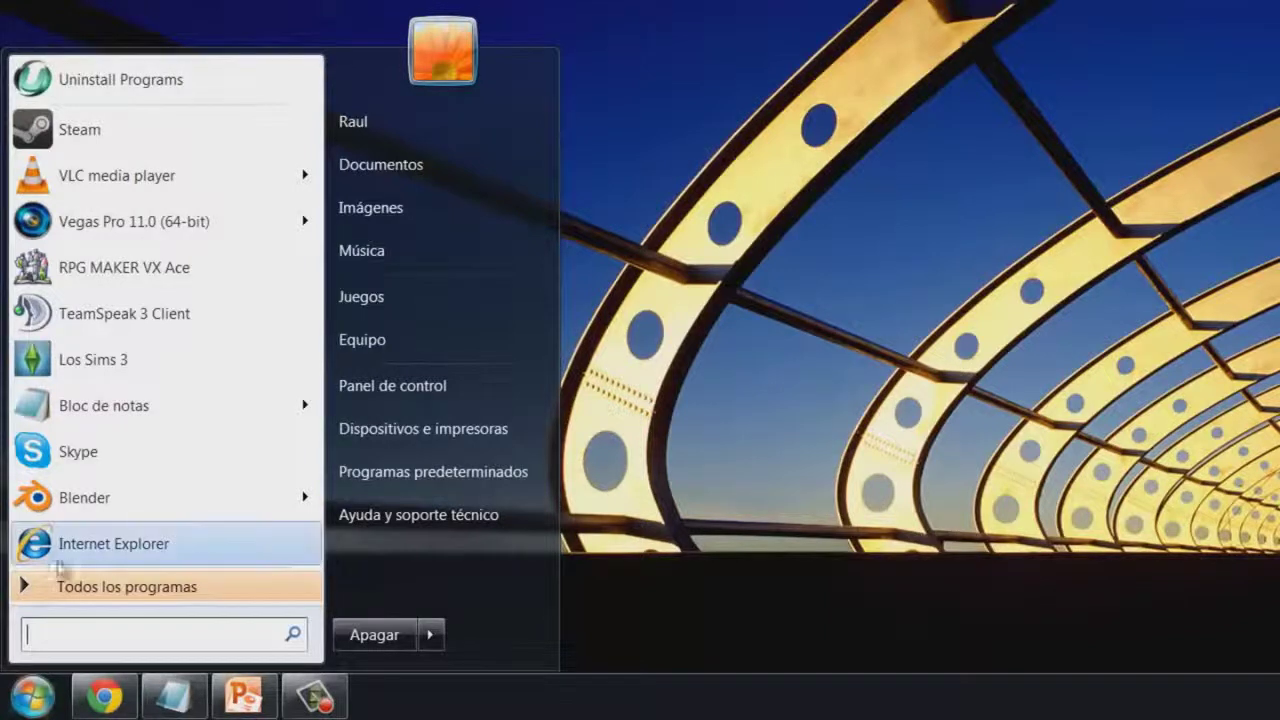
key("Escape")
key("super")
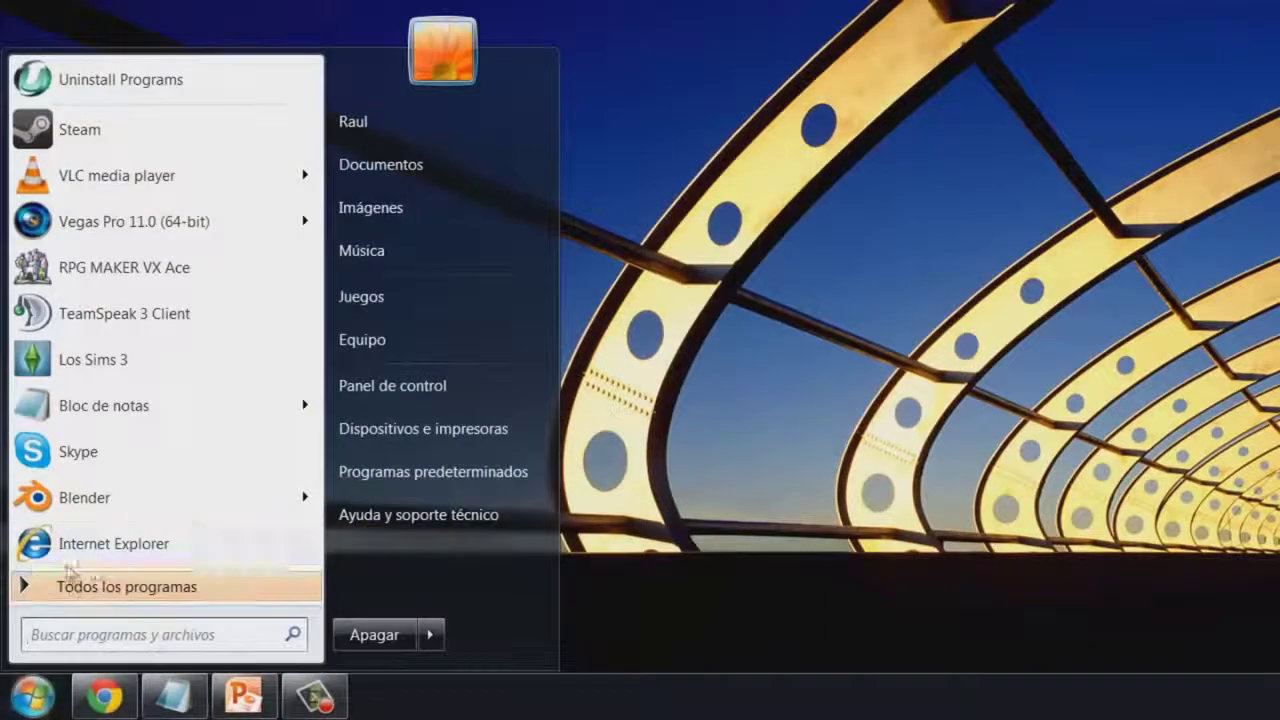
left_click(77, 636)
type("msc")
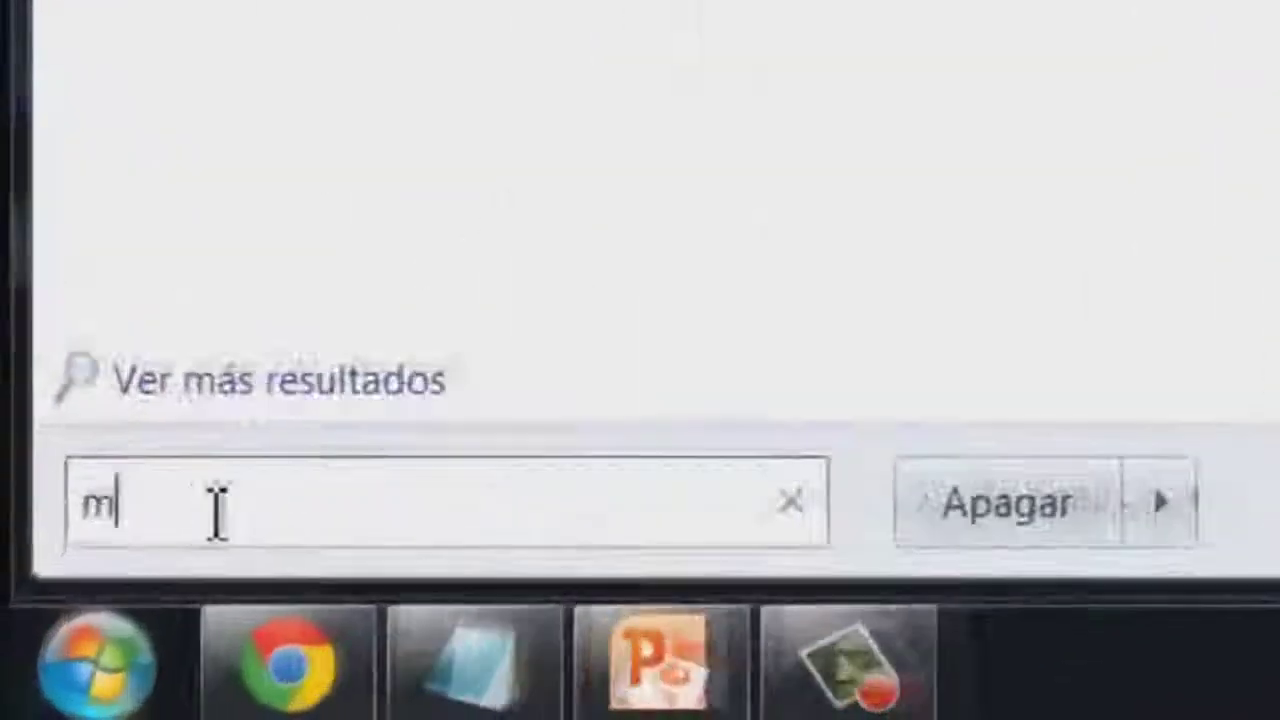
type("onfig")
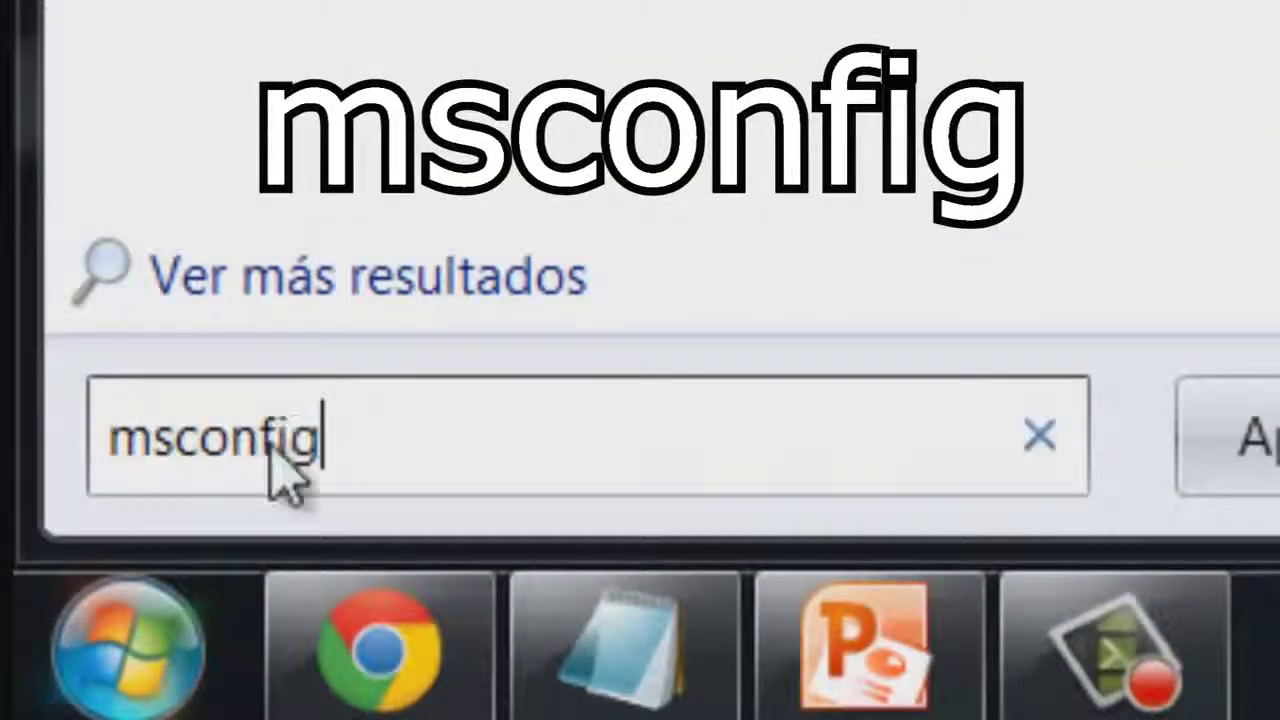
key("Return")
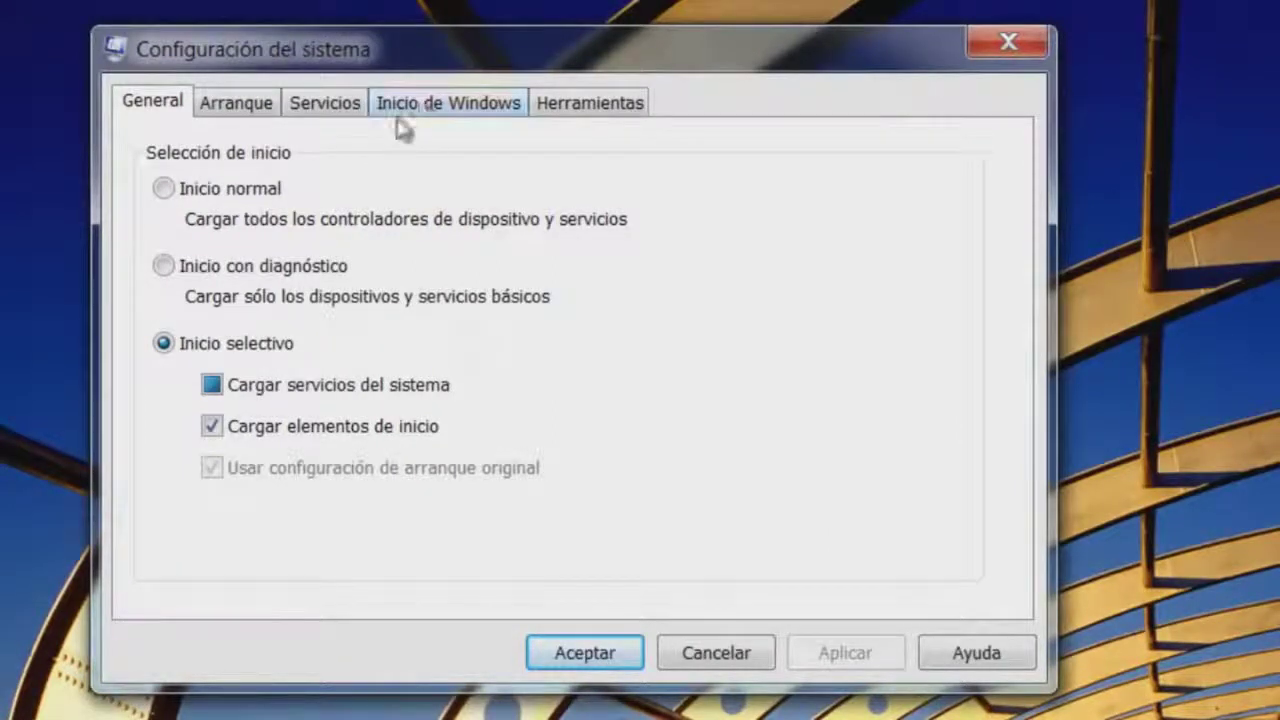
- Disable all Windows startup items in the system configuration and accept the change
left_click(412, 104)
left_click_drag(997, 265, 1031, 180)
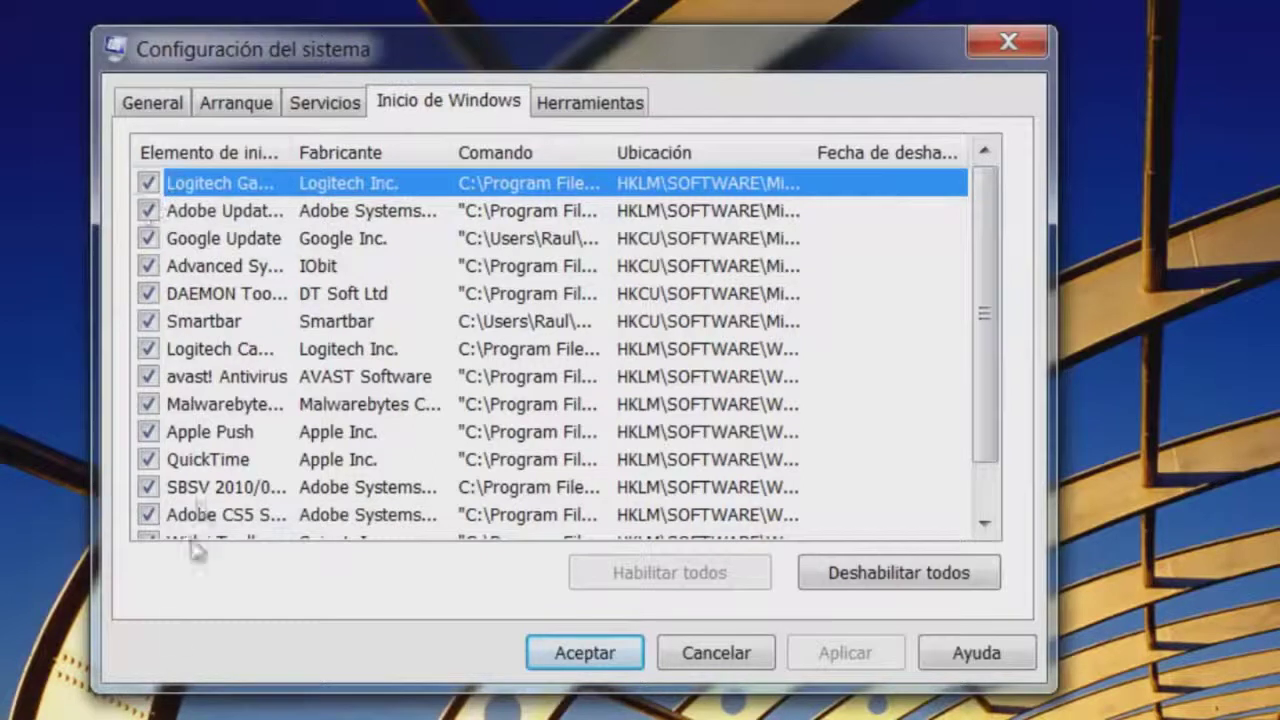
left_click(857, 584)
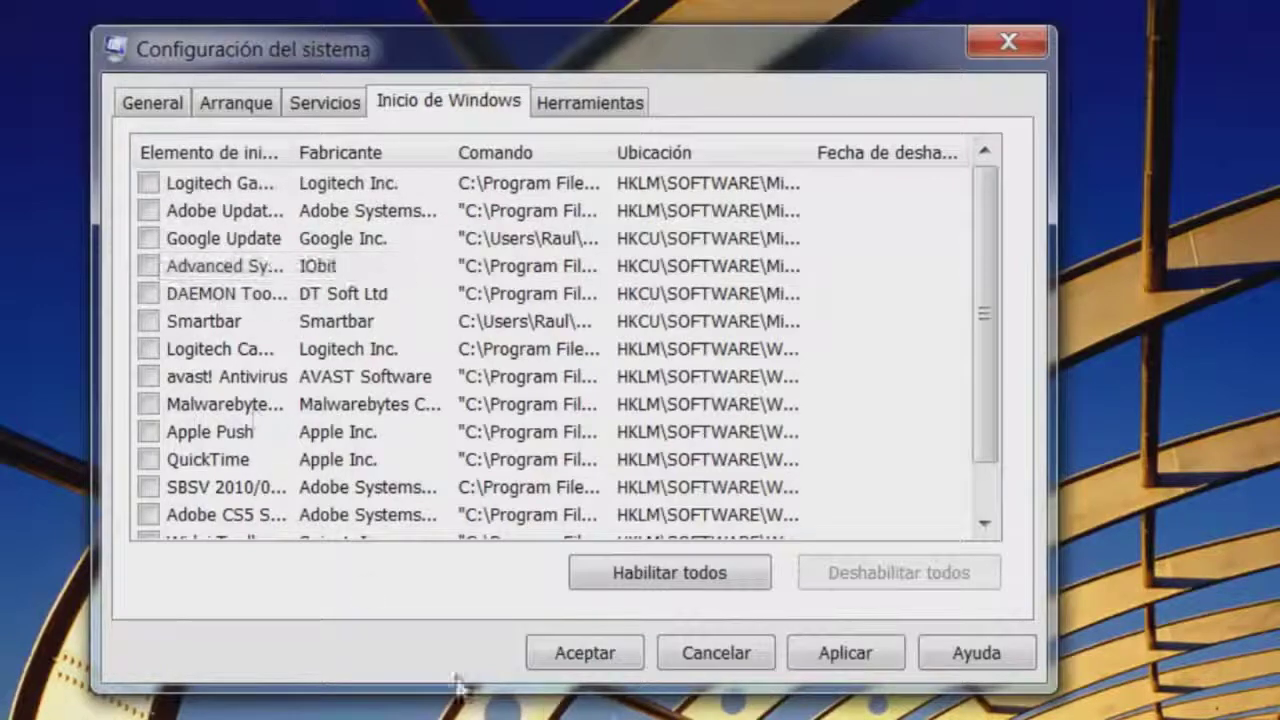
left_click(545, 650)
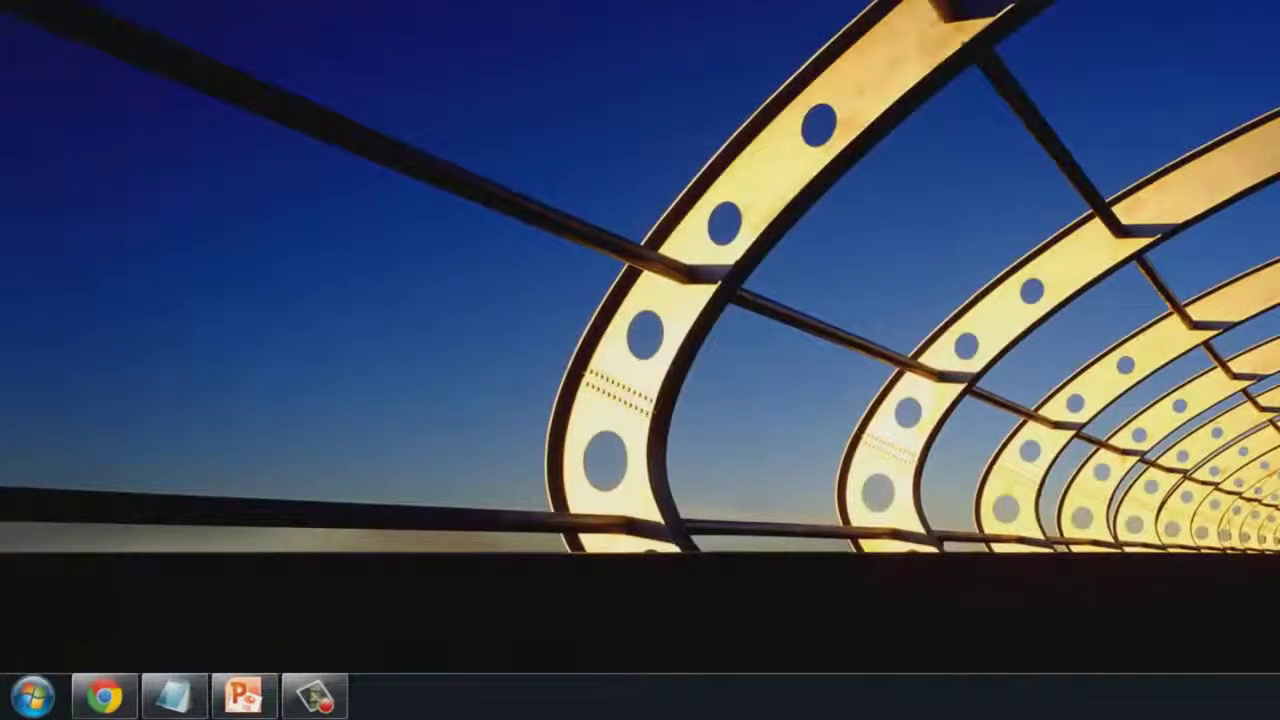
- Open the Temp folder inside the Windows folder on local disk C:
key("super")
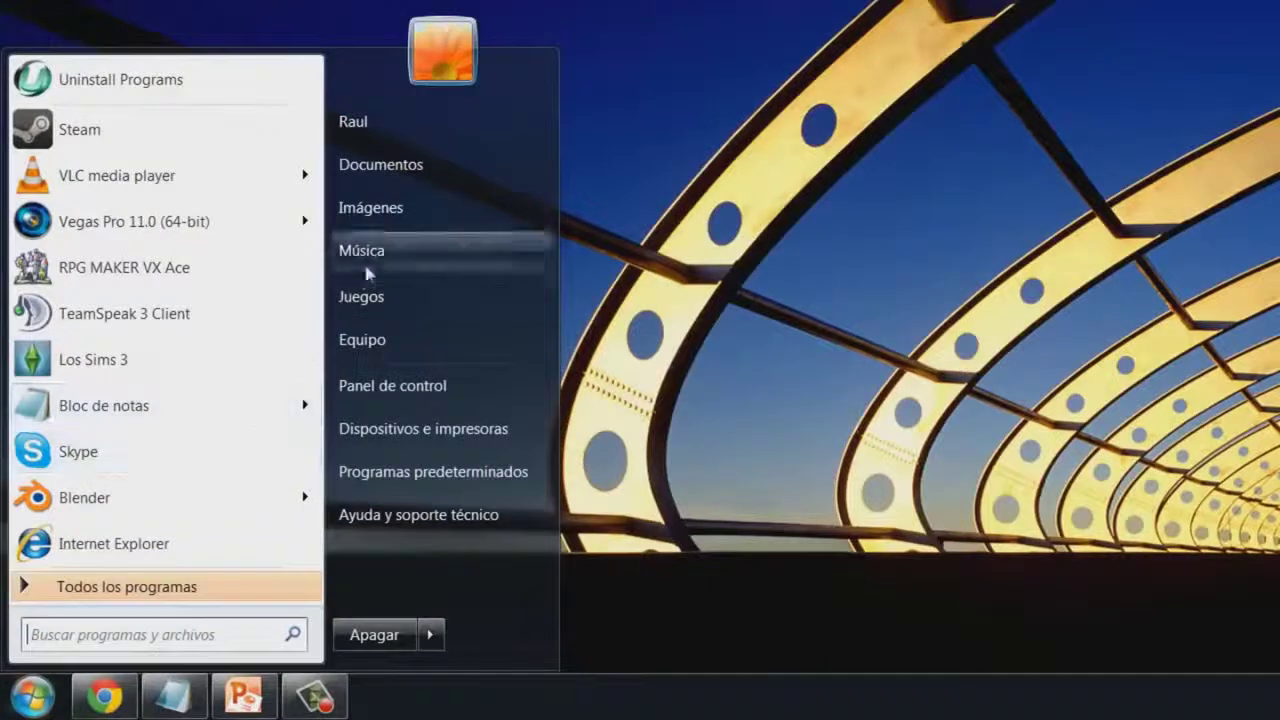
left_click(388, 352)
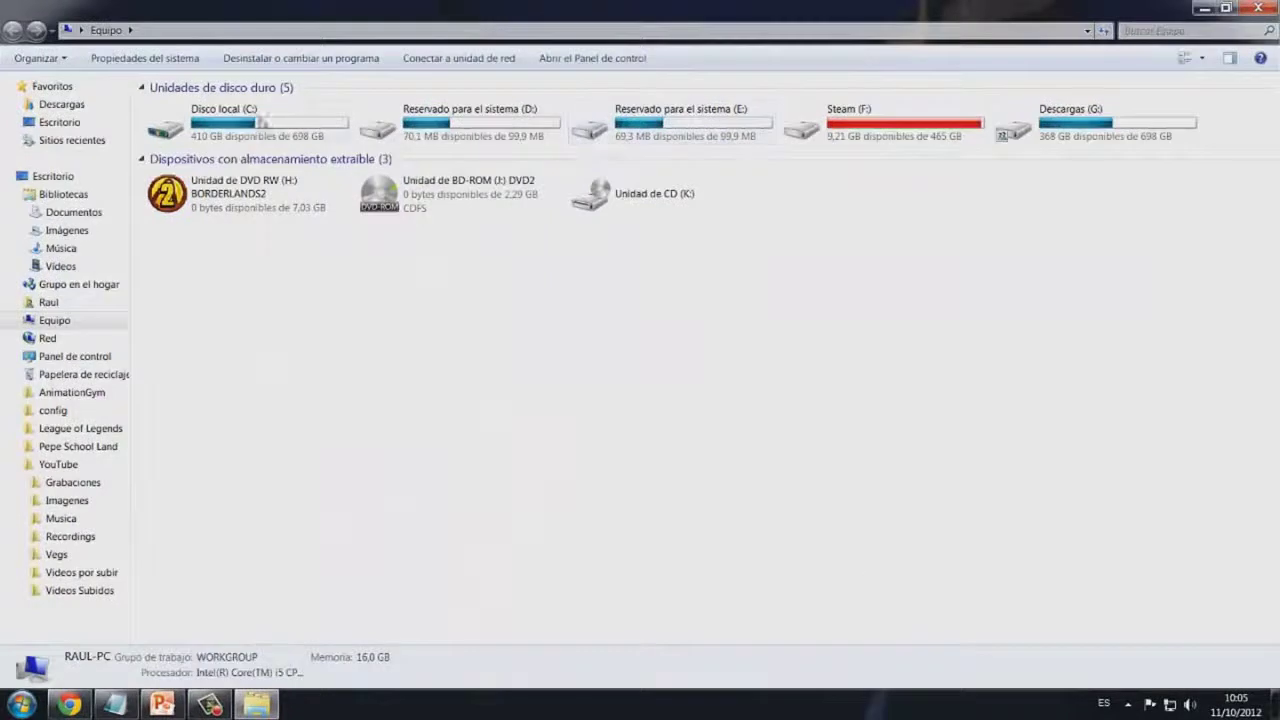
double_click(233, 125)
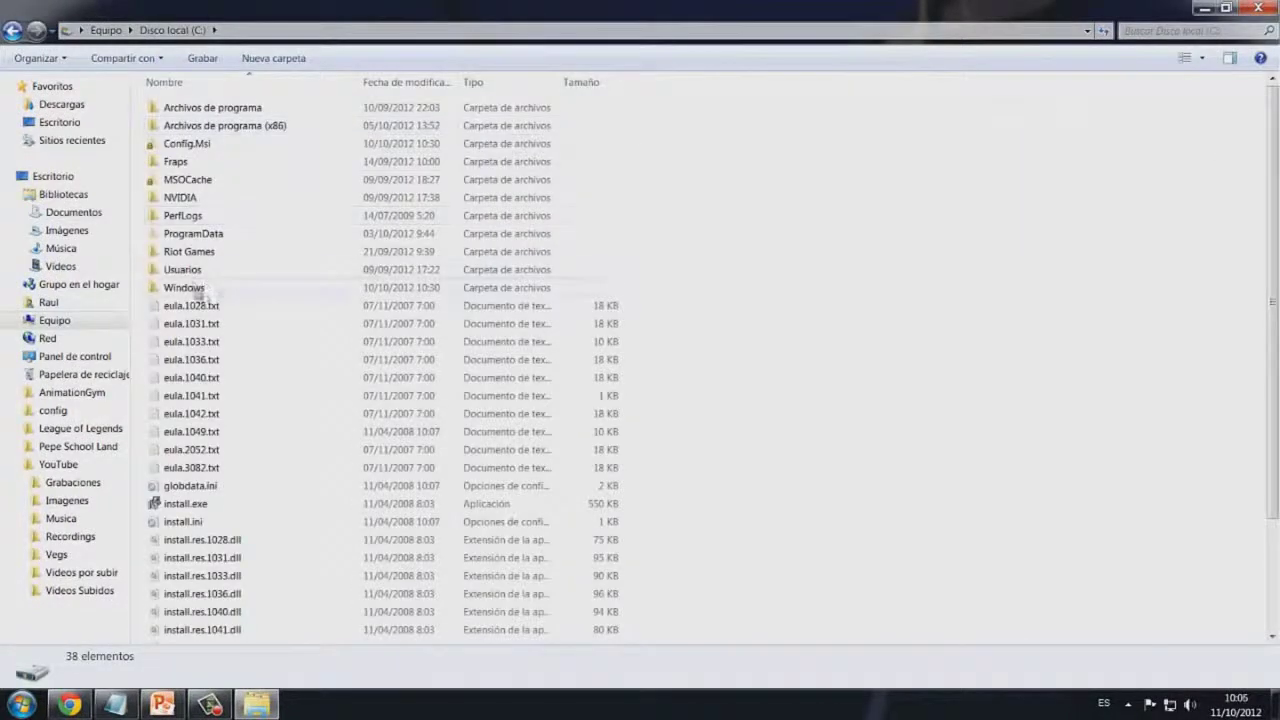
double_click(203, 288)
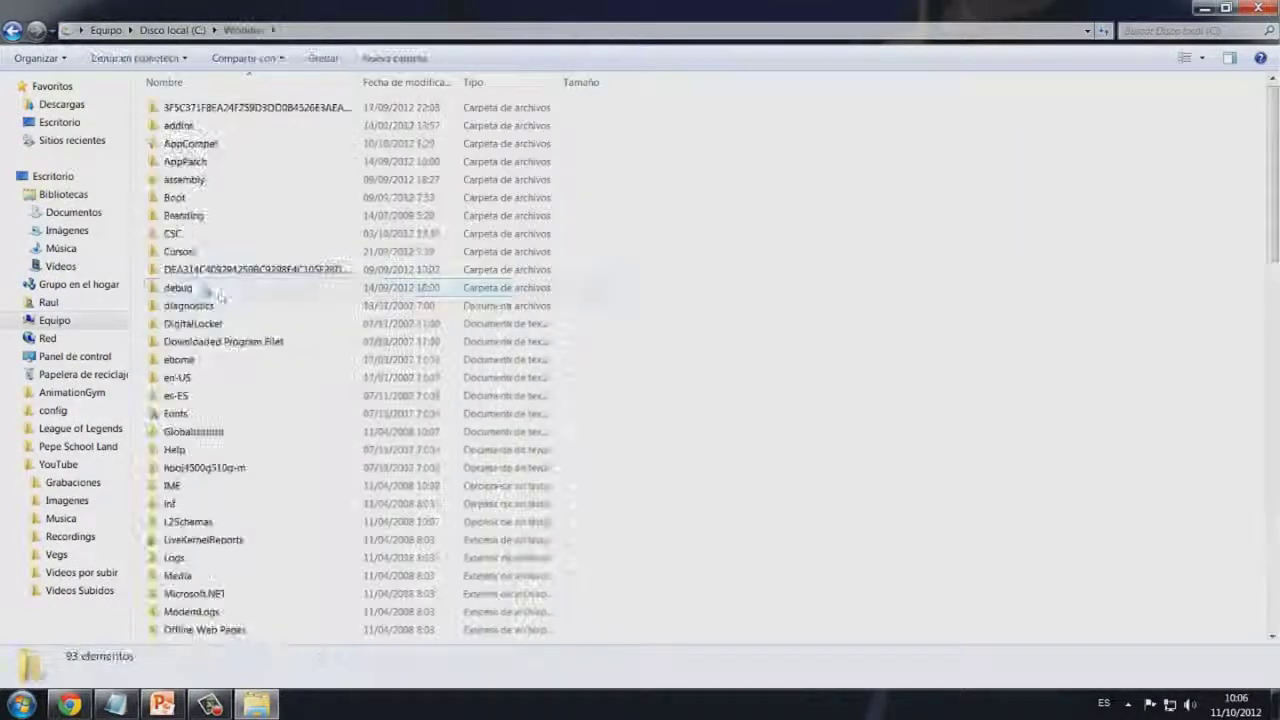
left_click(265, 323)
scroll(265, 328, "down", 4)
scroll(265, 330, "down", 9)
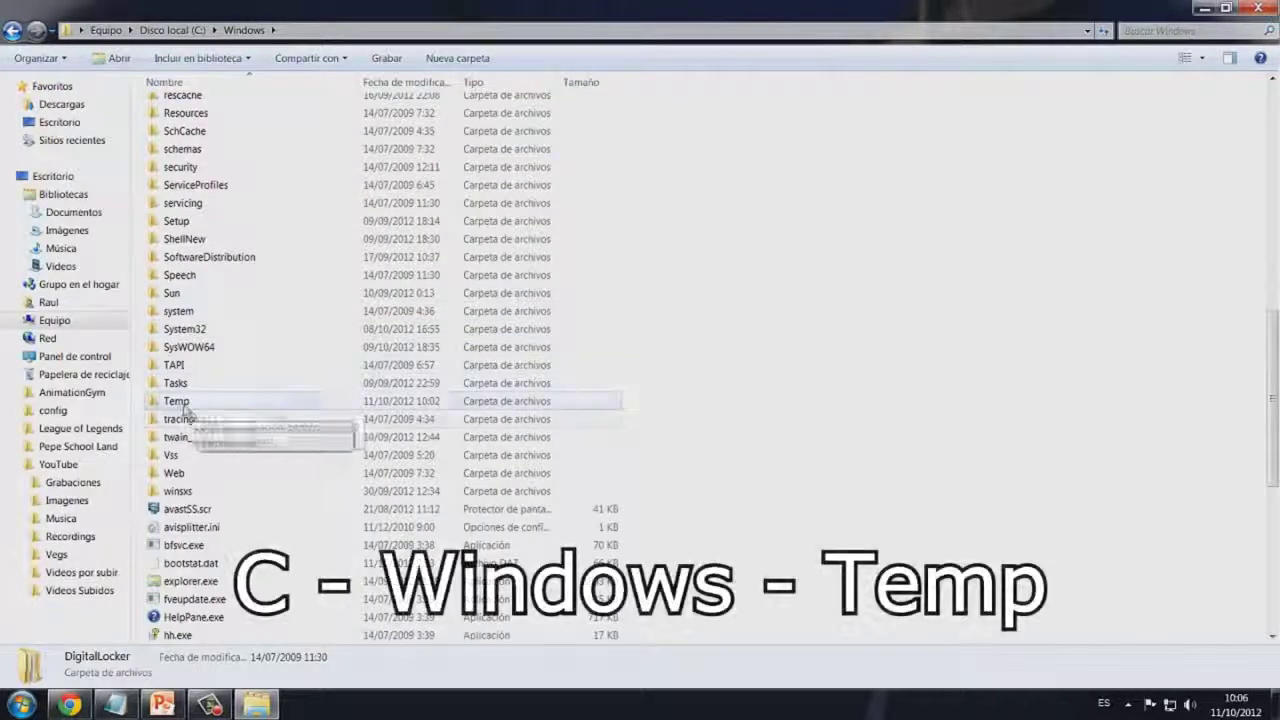
double_click(178, 401)
left_click_drag(173, 121, 200, 170)
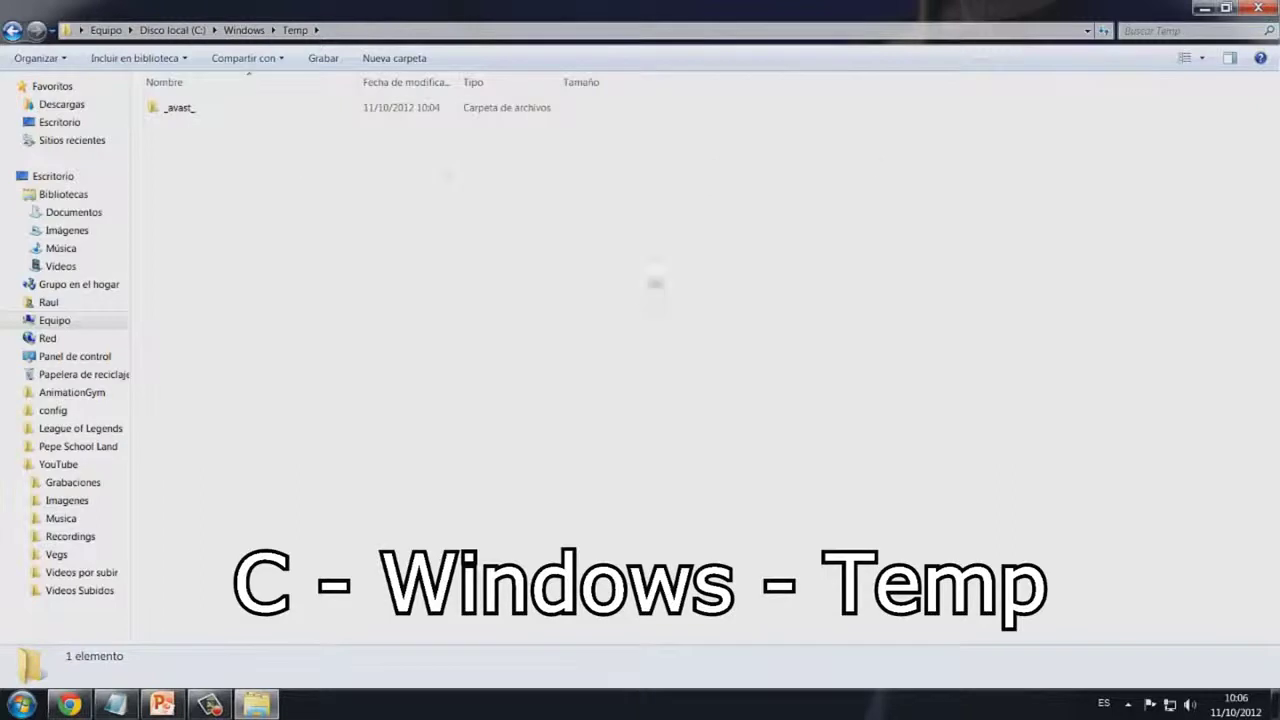
- Reopen the Windows Temp folder and try to delete its _avast_ folder
left_click(244, 30)
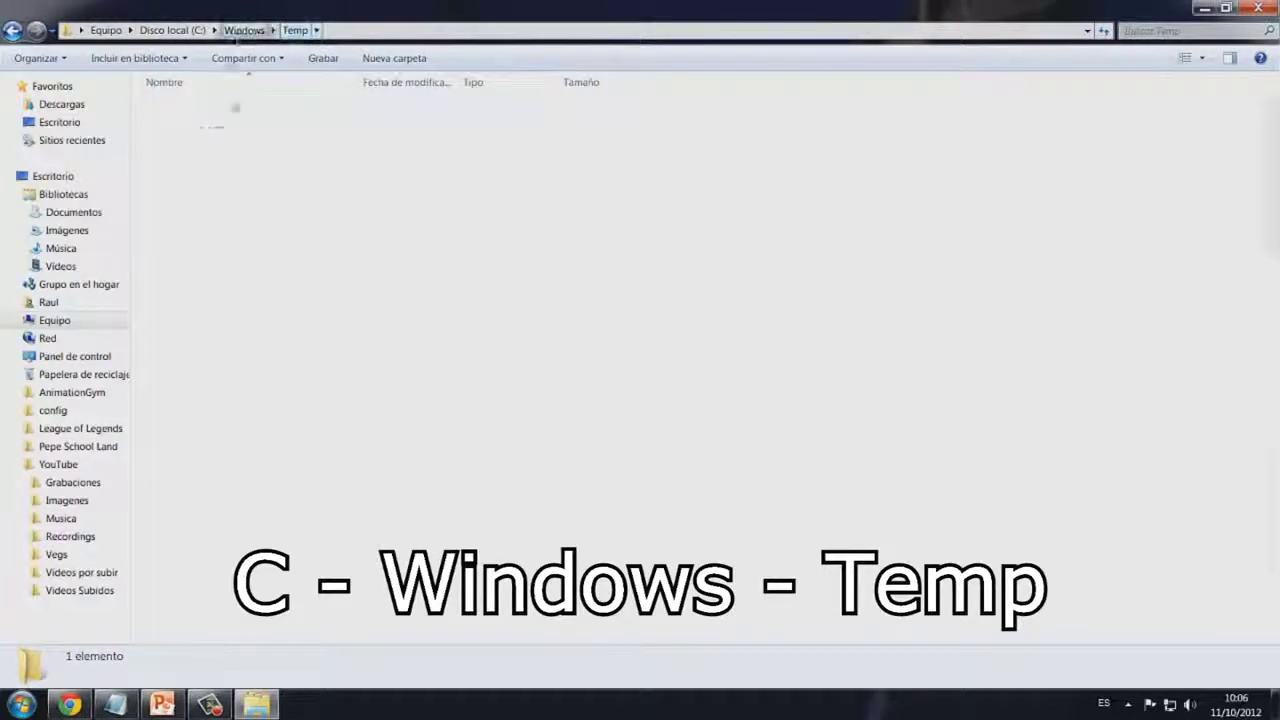
double_click(172, 635)
left_click_drag(332, 570, 175, 120)
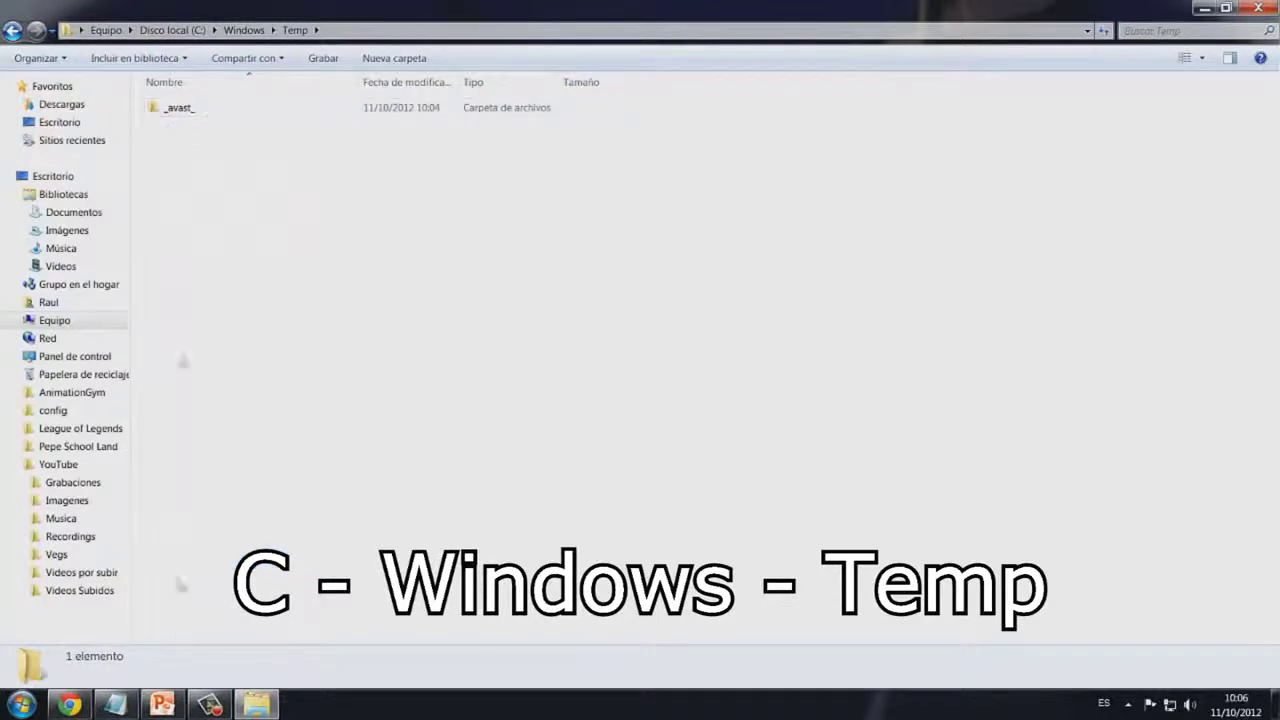
left_click(166, 114)
key("Delete")
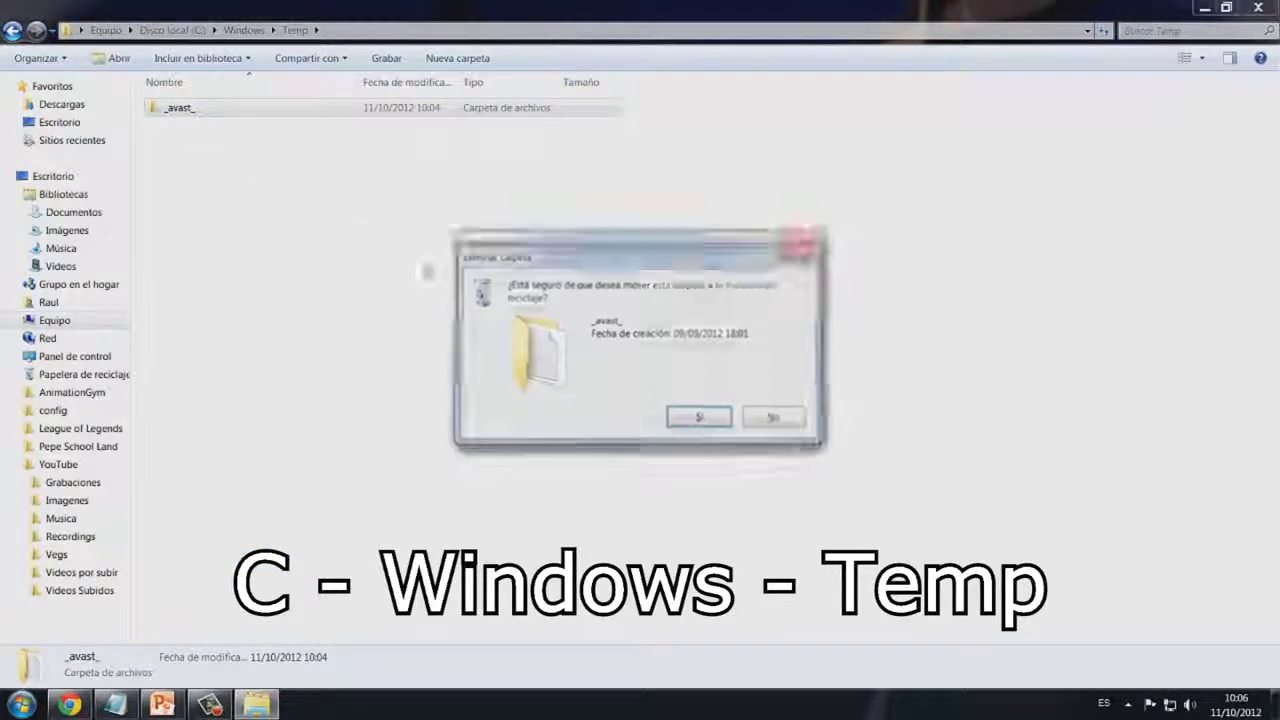
key("Return")
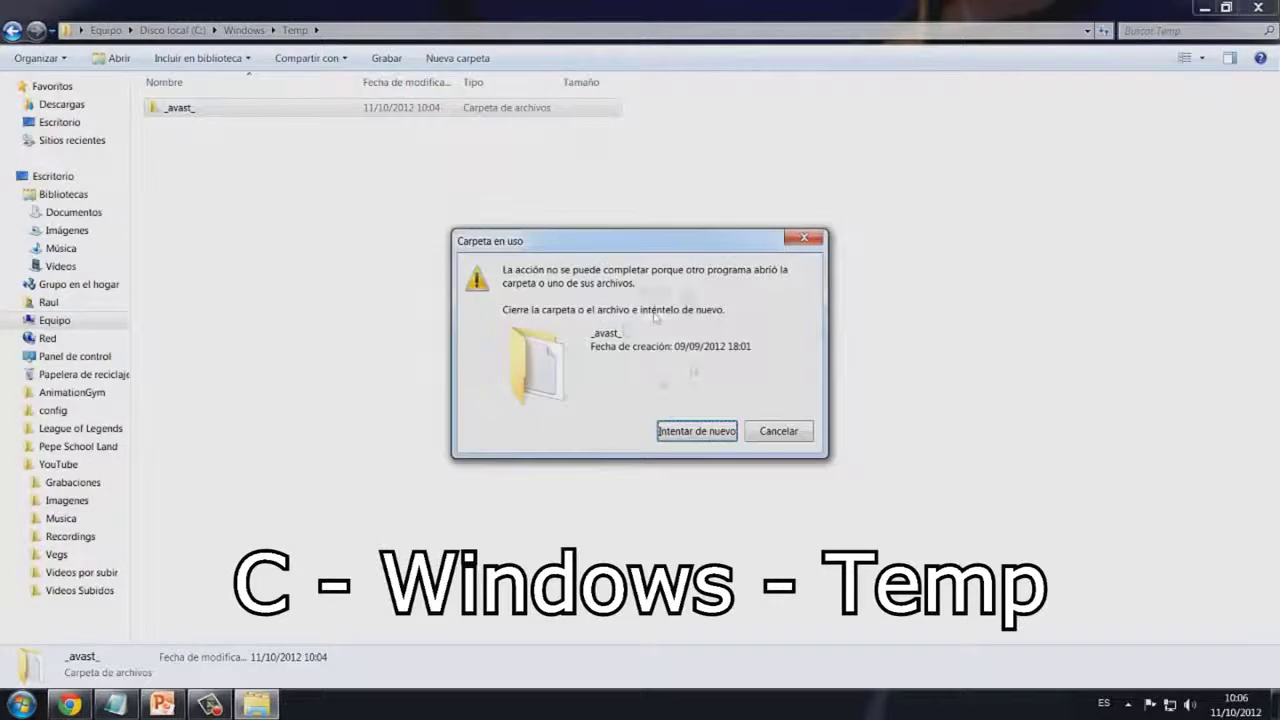
left_click(766, 432)
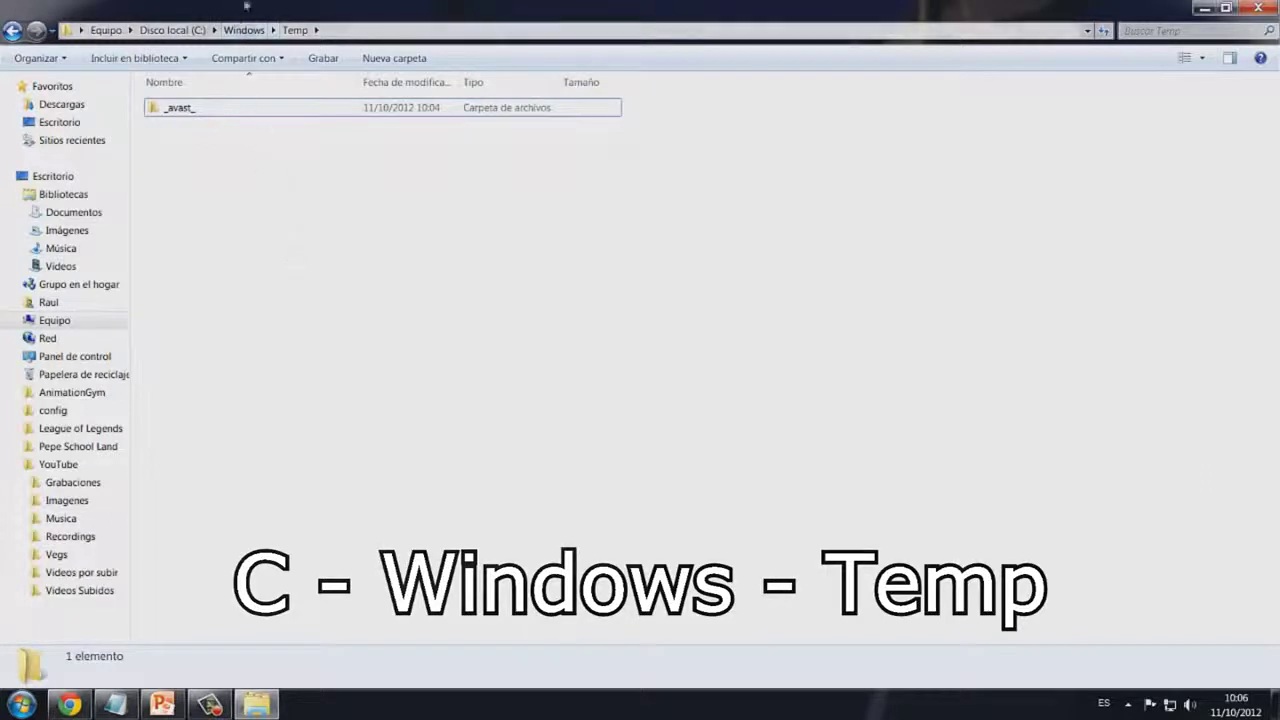
- Go back to drive C: and open the personal user folder inside Usuarios
left_click(180, 31)
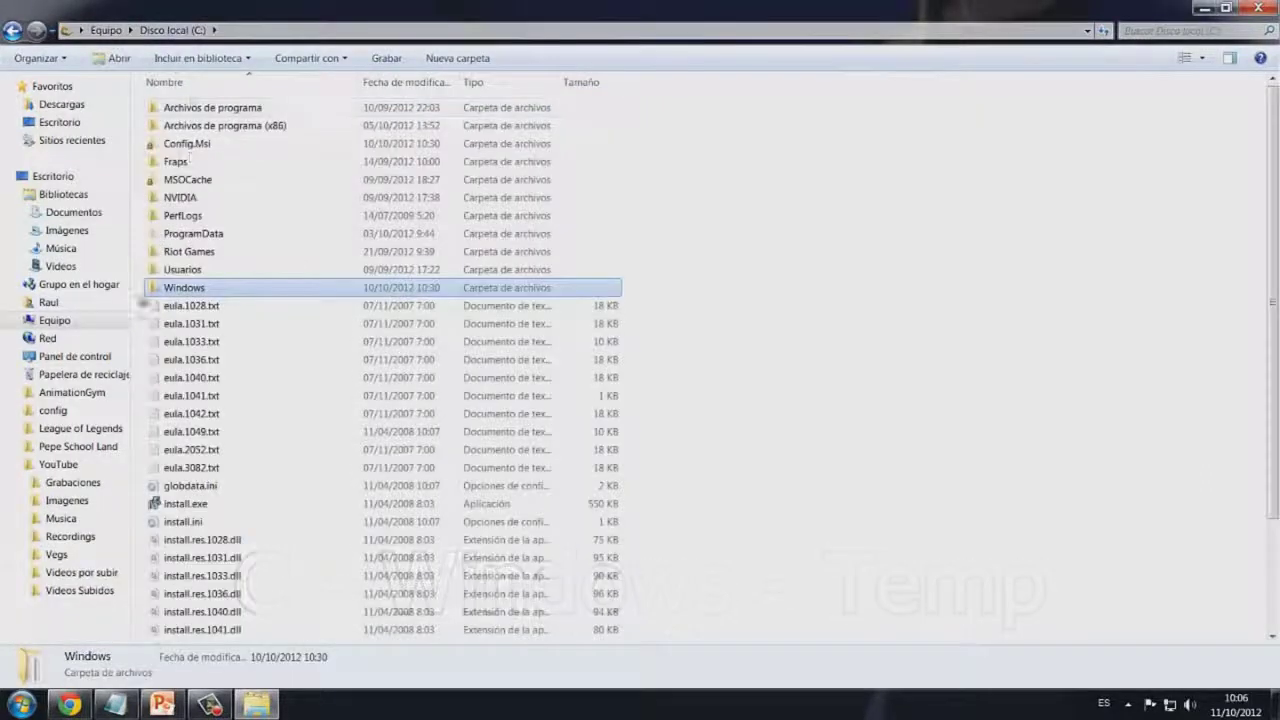
double_click(340, 361)
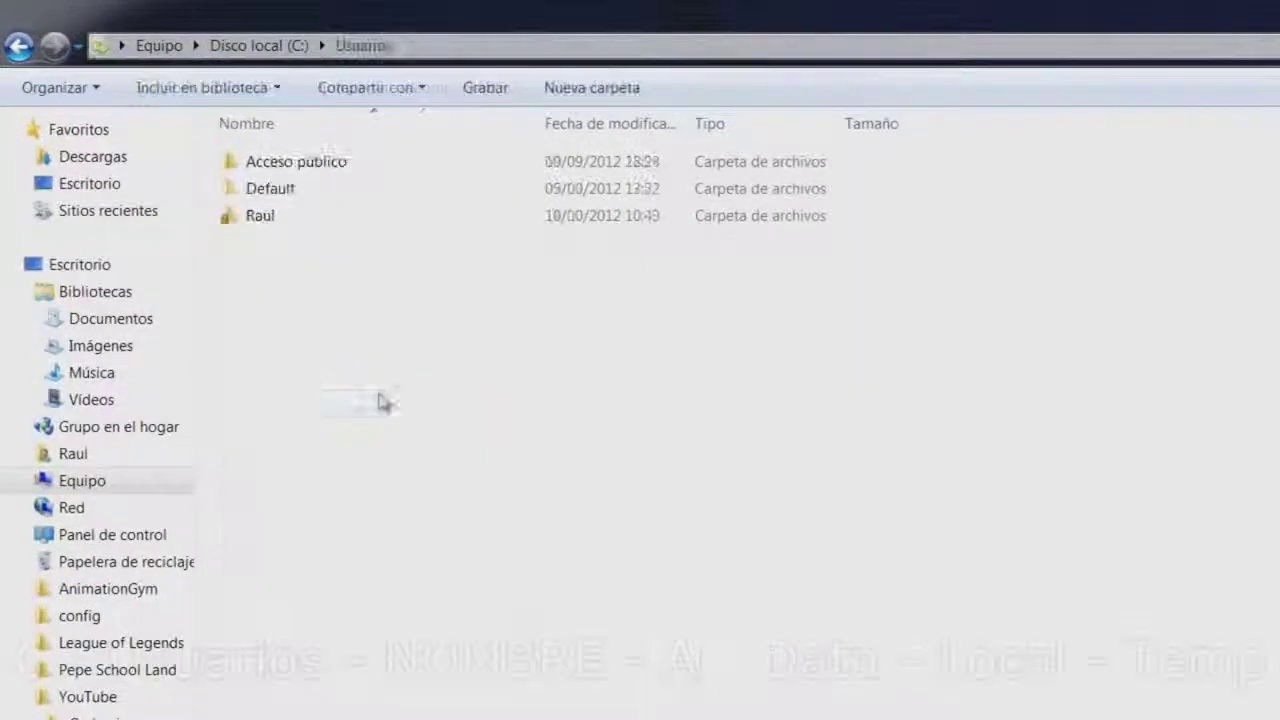
double_click(286, 220)
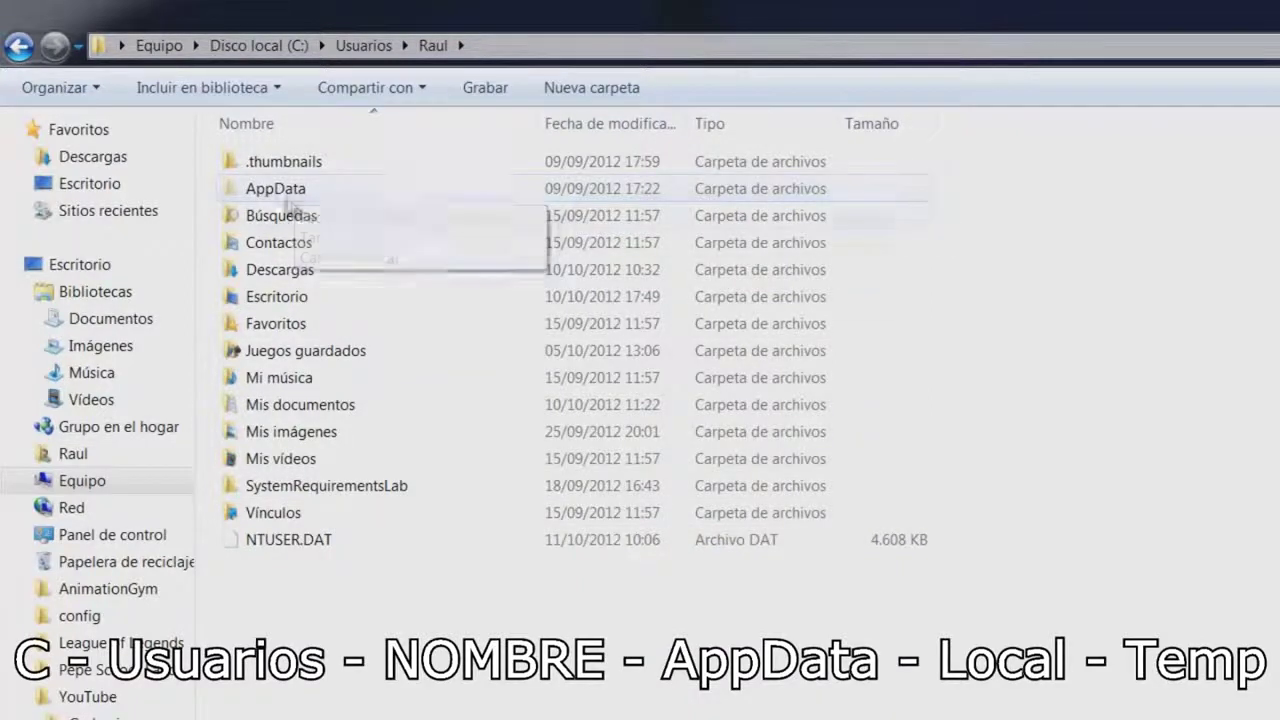
- Check the folder view options for showing hidden files, folders and drives, and accept the dialog
left_click(88, 88)
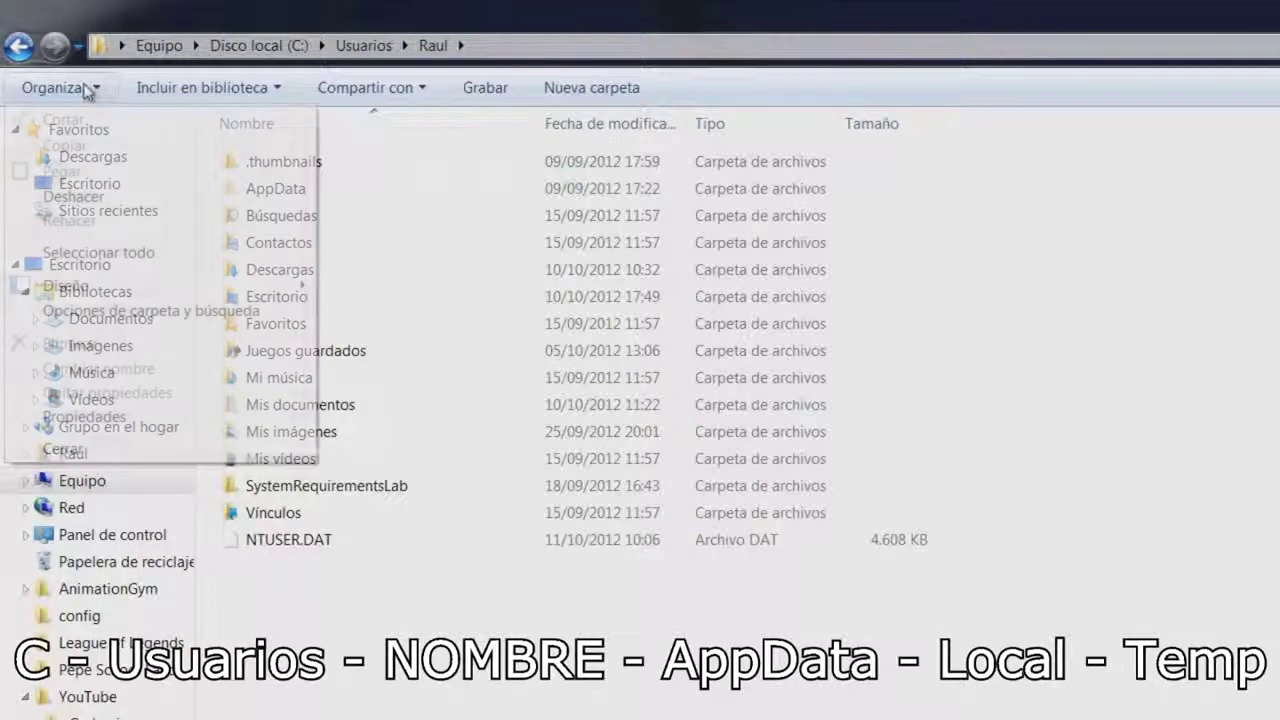
left_click(84, 312)
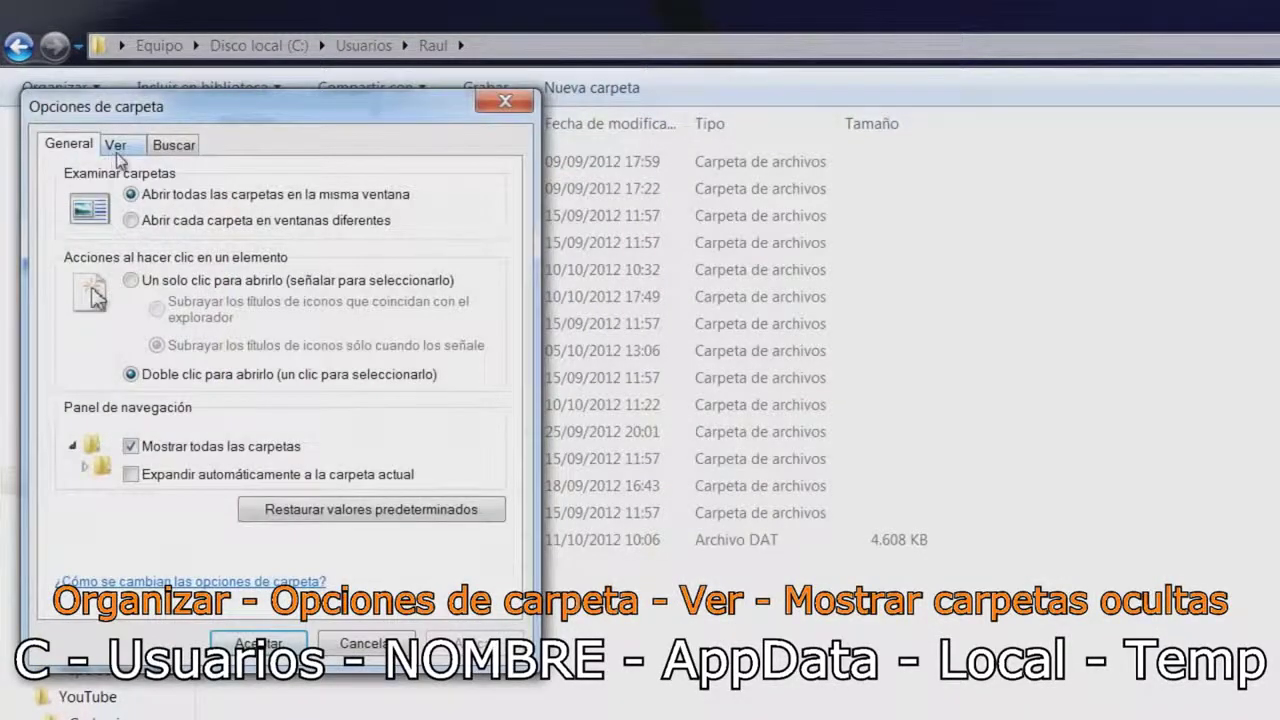
left_click(116, 145)
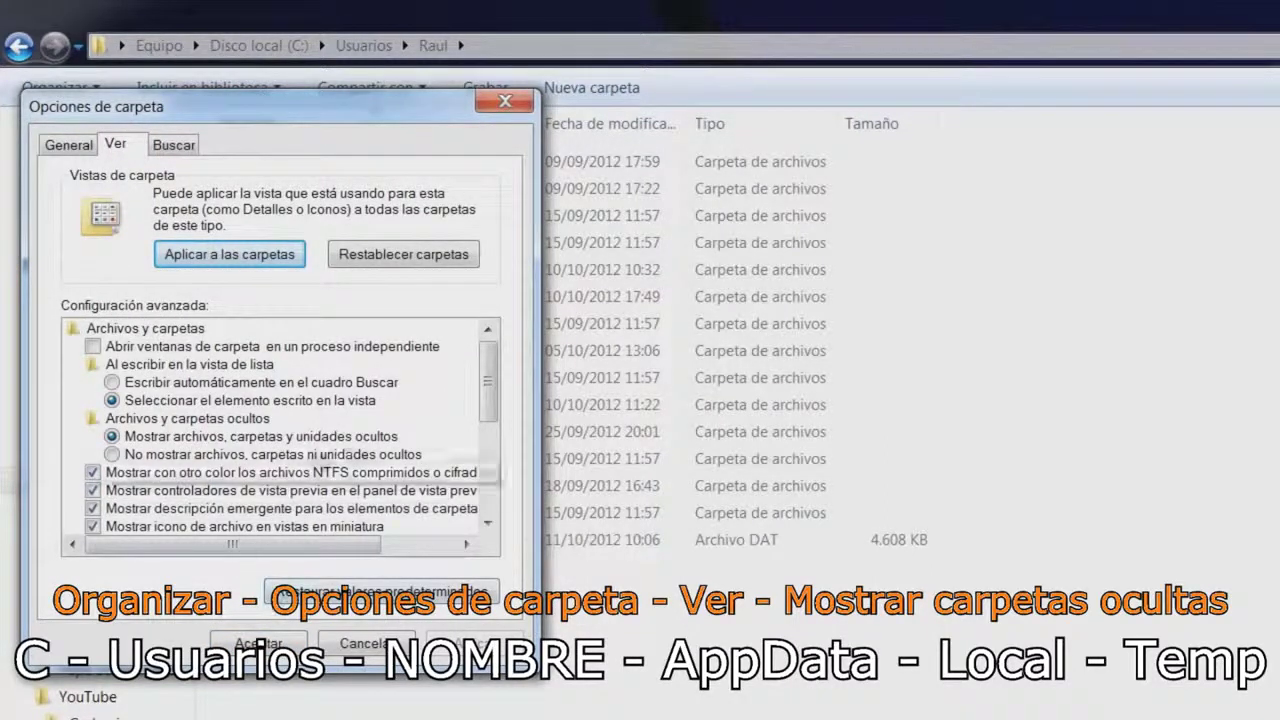
left_click(258, 643)
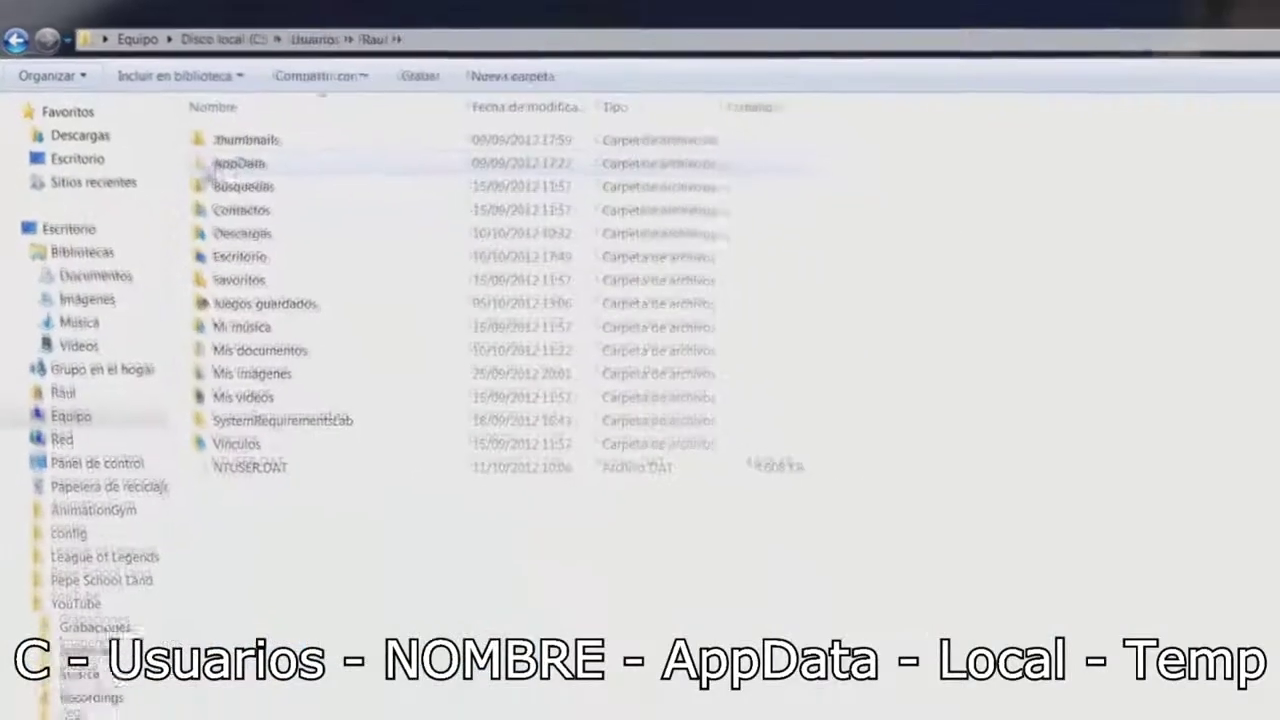
- Open the user's Temp folder under AppData, Local
double_click(213, 168)
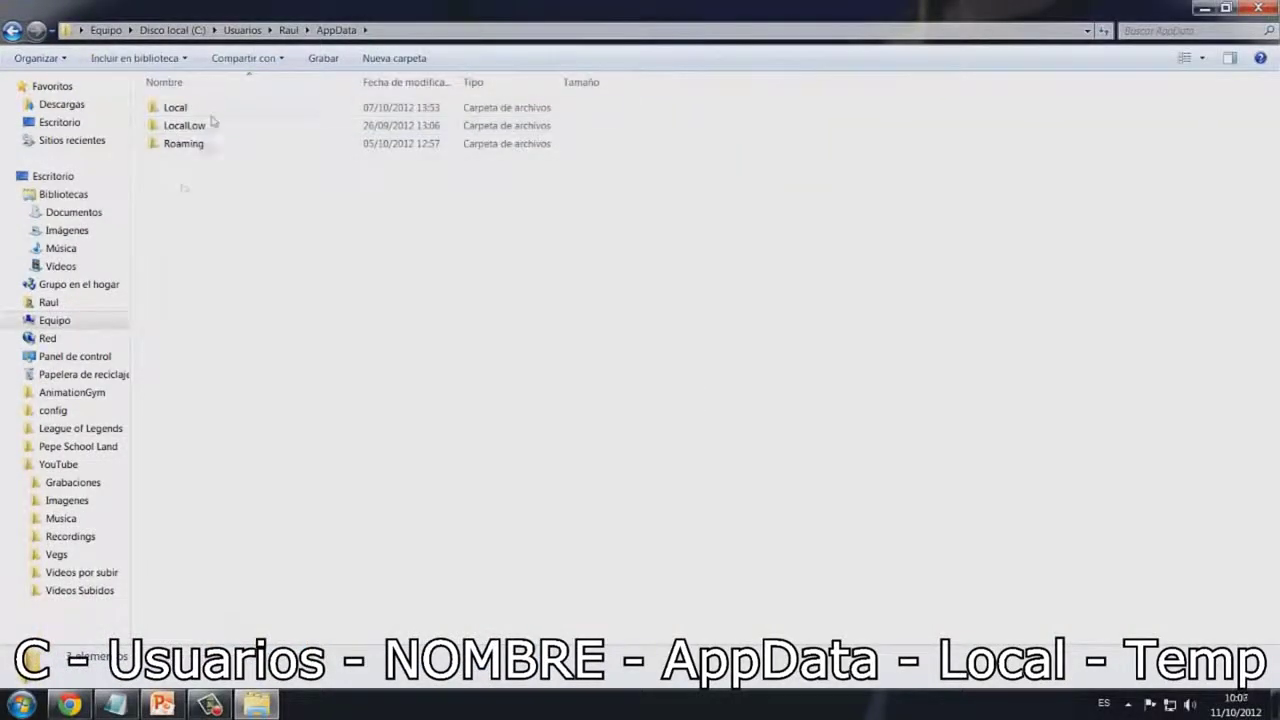
double_click(204, 112)
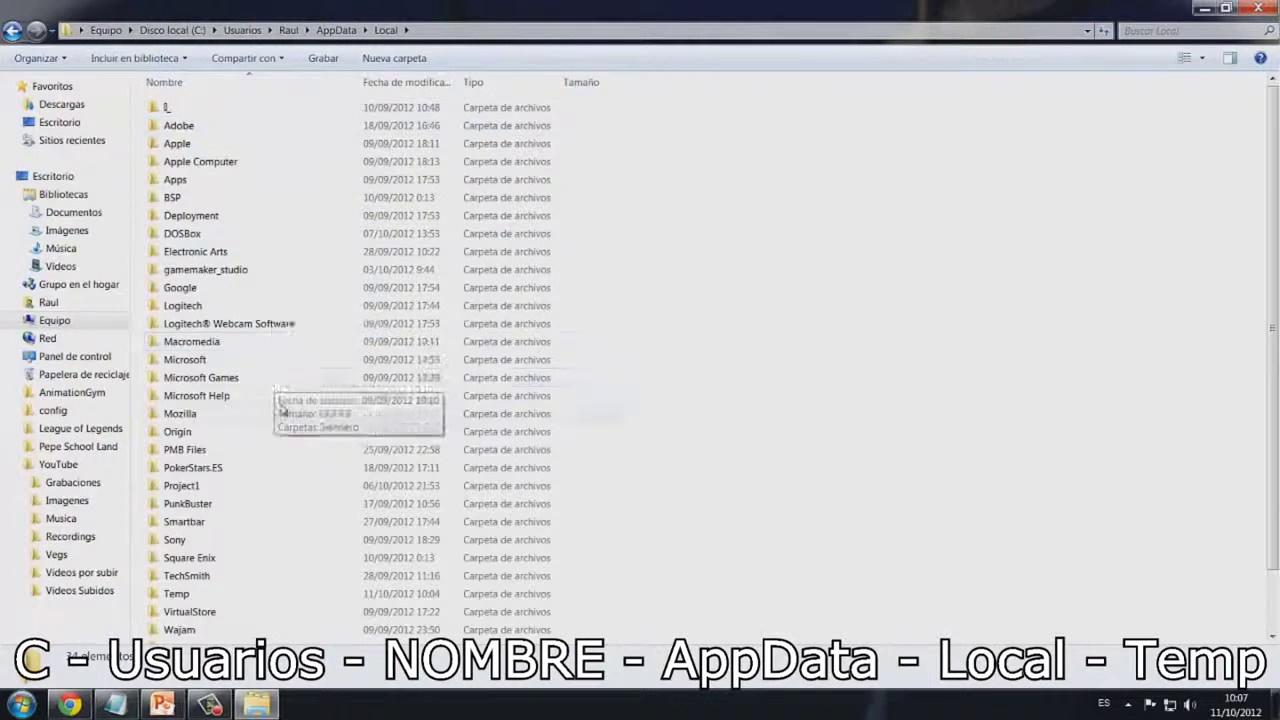
scroll(286, 409, "down", 2)
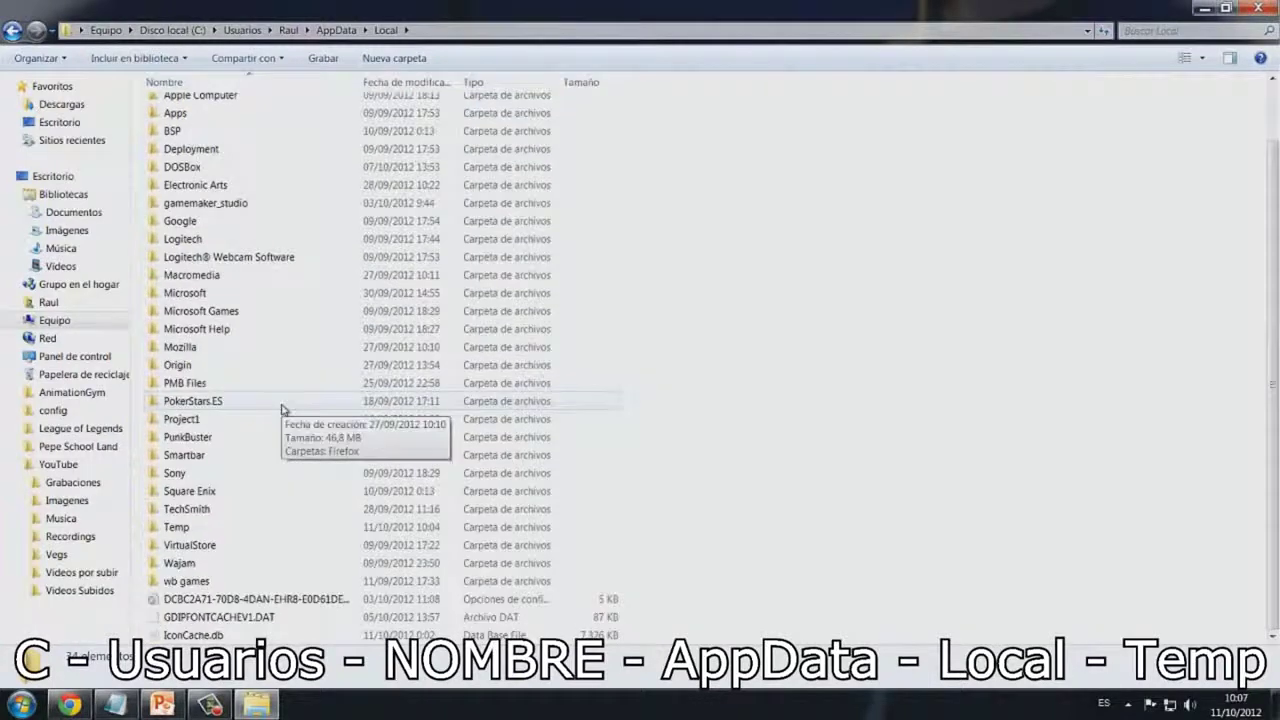
double_click(180, 530)
- Delete all the files and folders in the user's Temp folder, cancel at the access-denied item, and close the window
left_click_drag(525, 528, 136, 84)
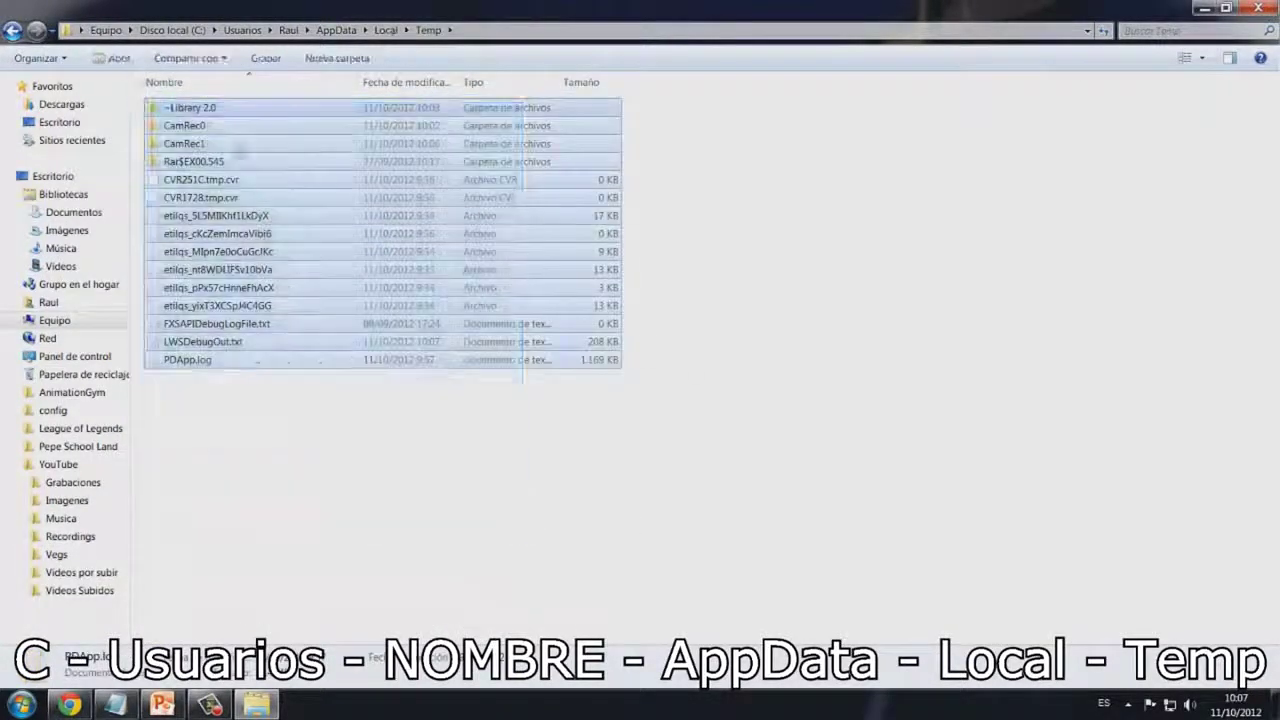
key("Delete")
left_click(697, 371)
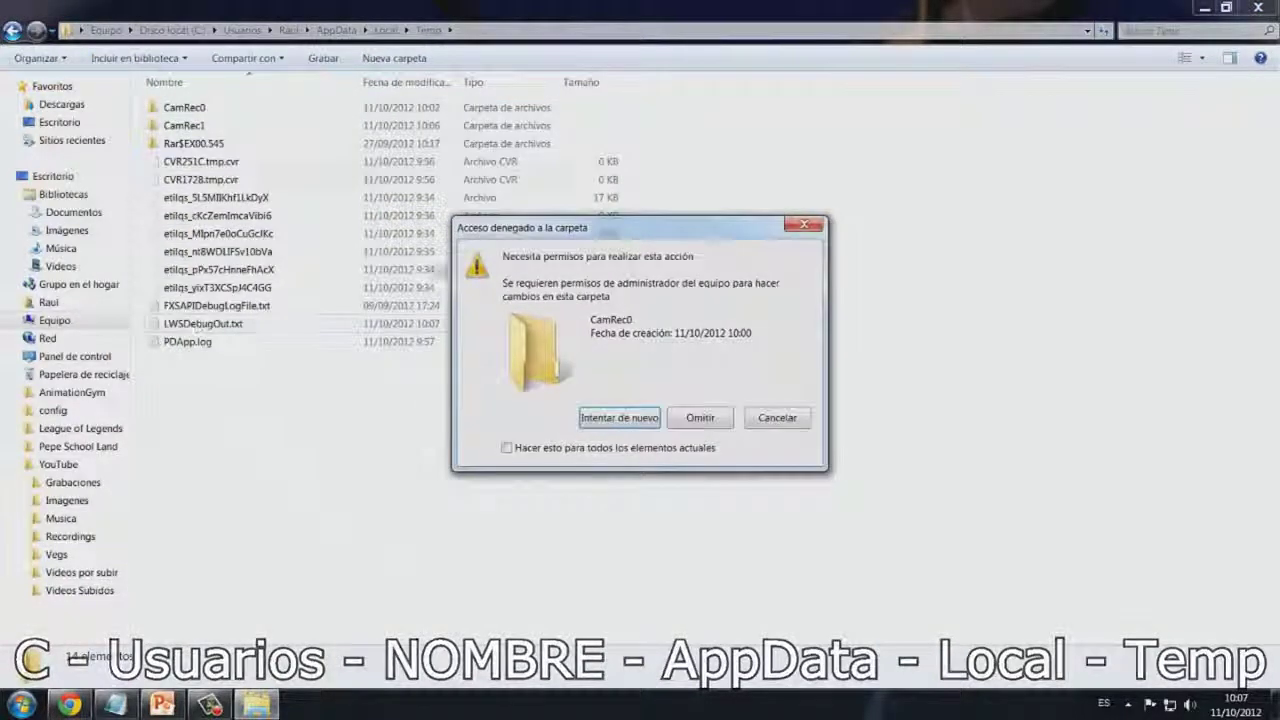
left_click(772, 418)
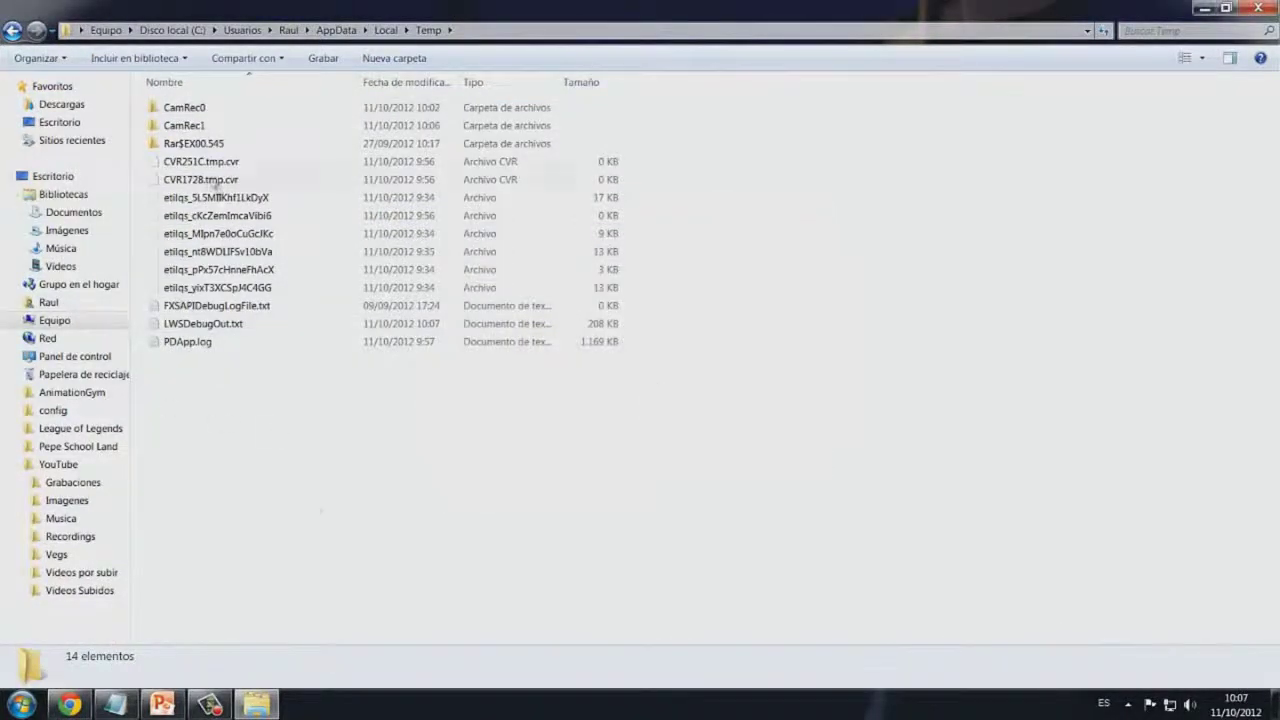
left_click(1255, 8)
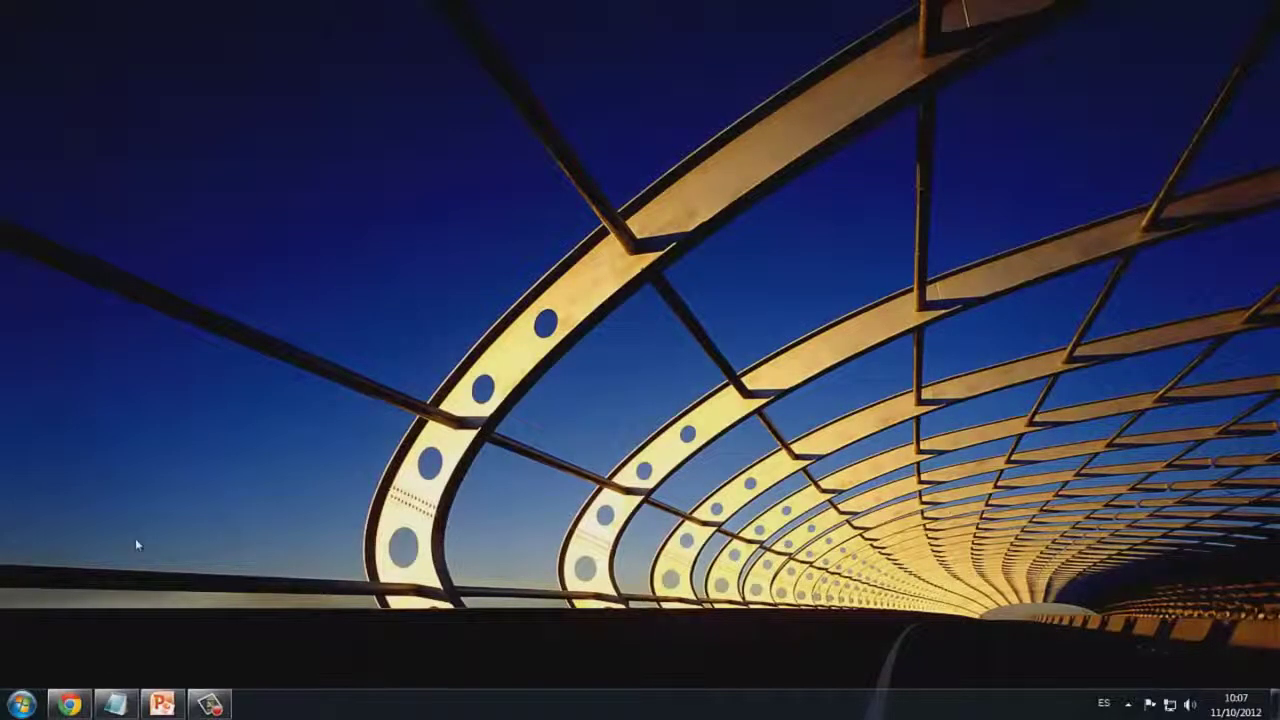
- Find and launch Malwarebytes' Anti-Malware, and decline the database update
key("F10")
left_click(8, 700)
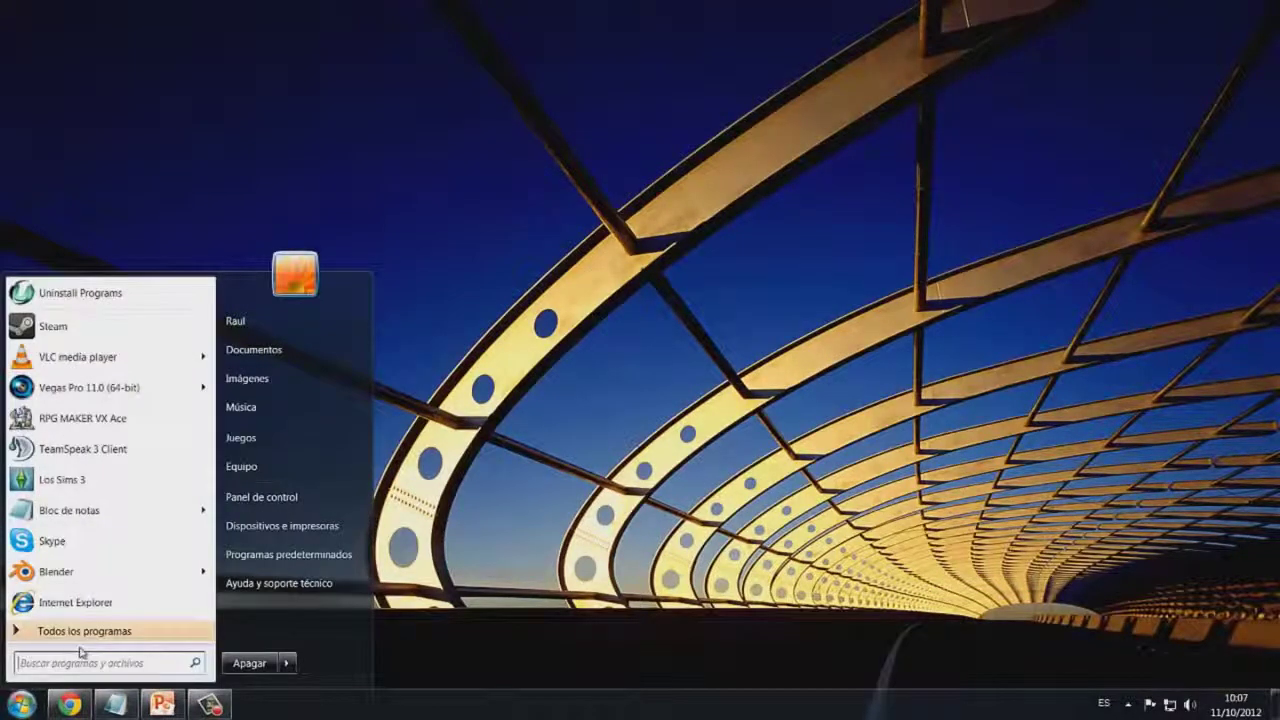
type("mal")
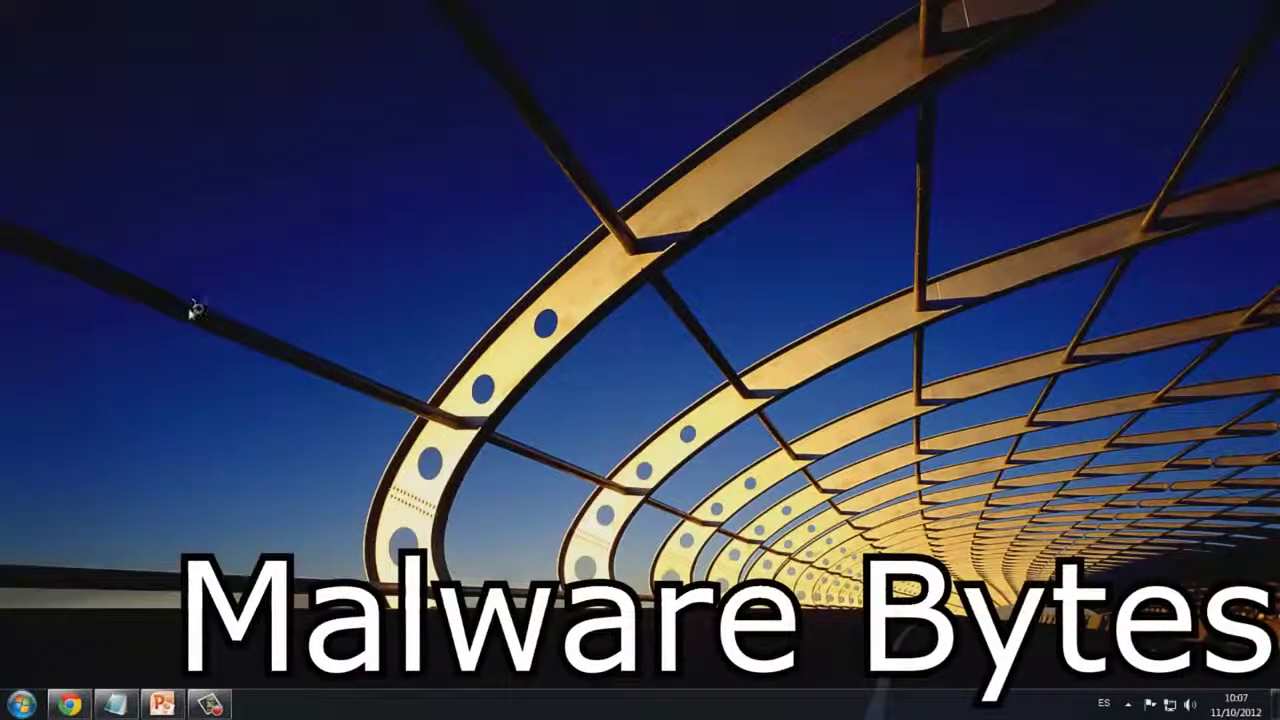
left_click(703, 414)
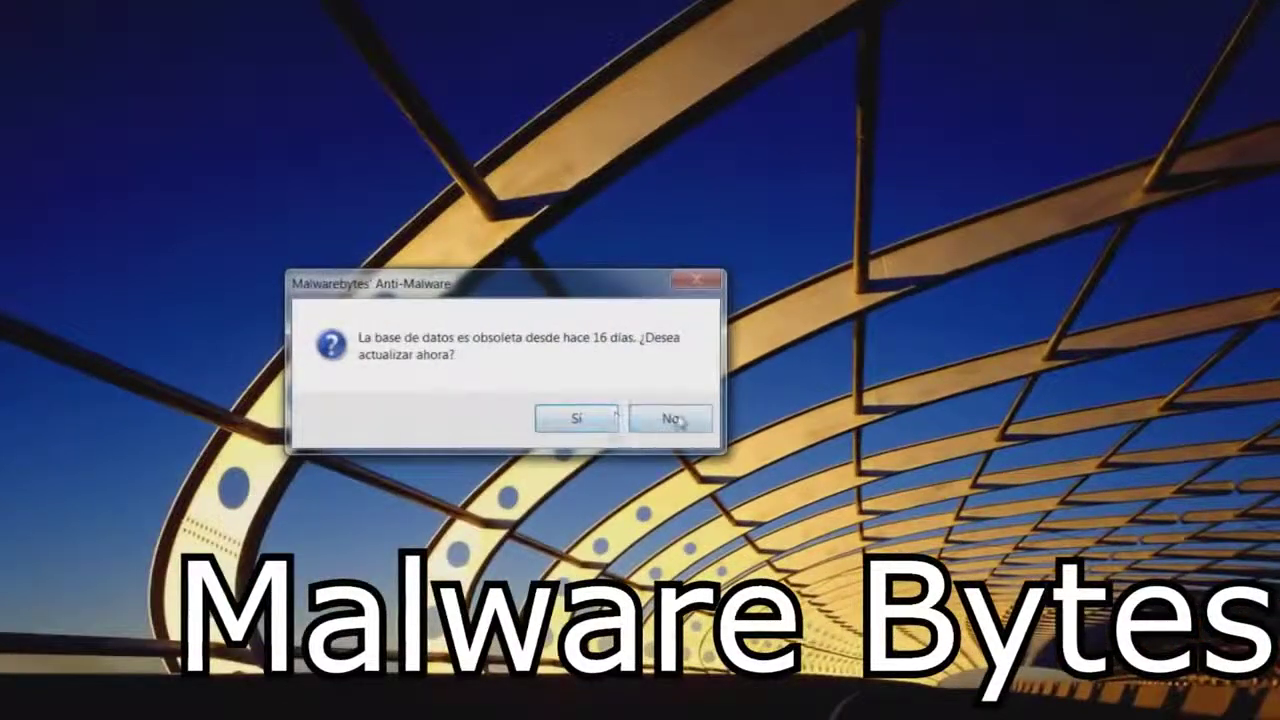
left_click(676, 420)
left_click(12, 705)
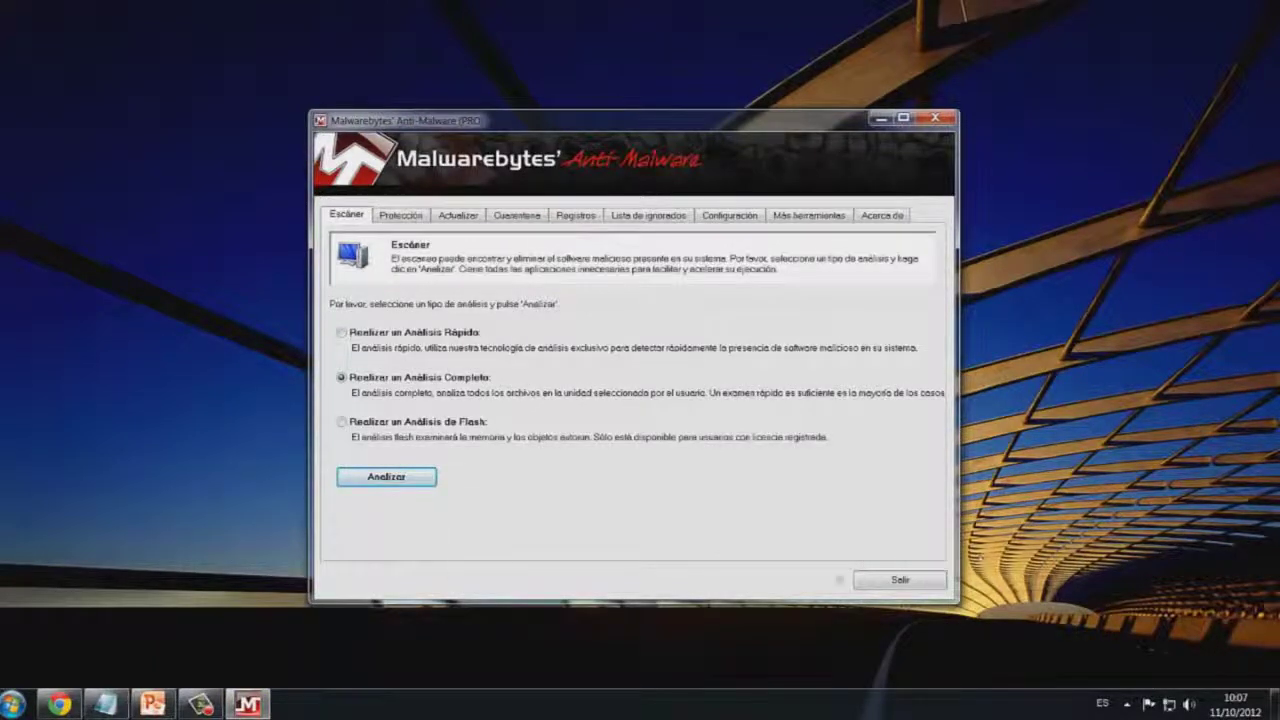
- Start a full malware scan of drive C: only, excluding drives D:, E:, F: and G:
left_click(386, 479)
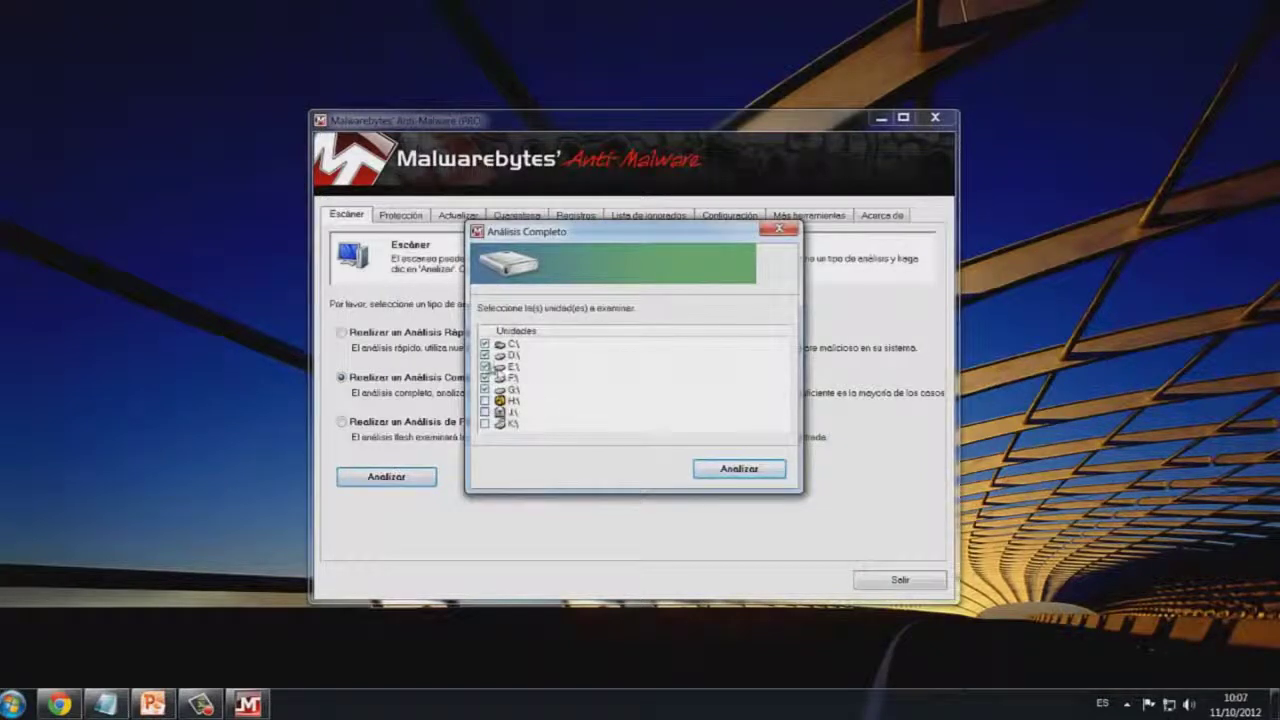
left_click(485, 355)
left_click(485, 367)
left_click(485, 378)
left_click(485, 389)
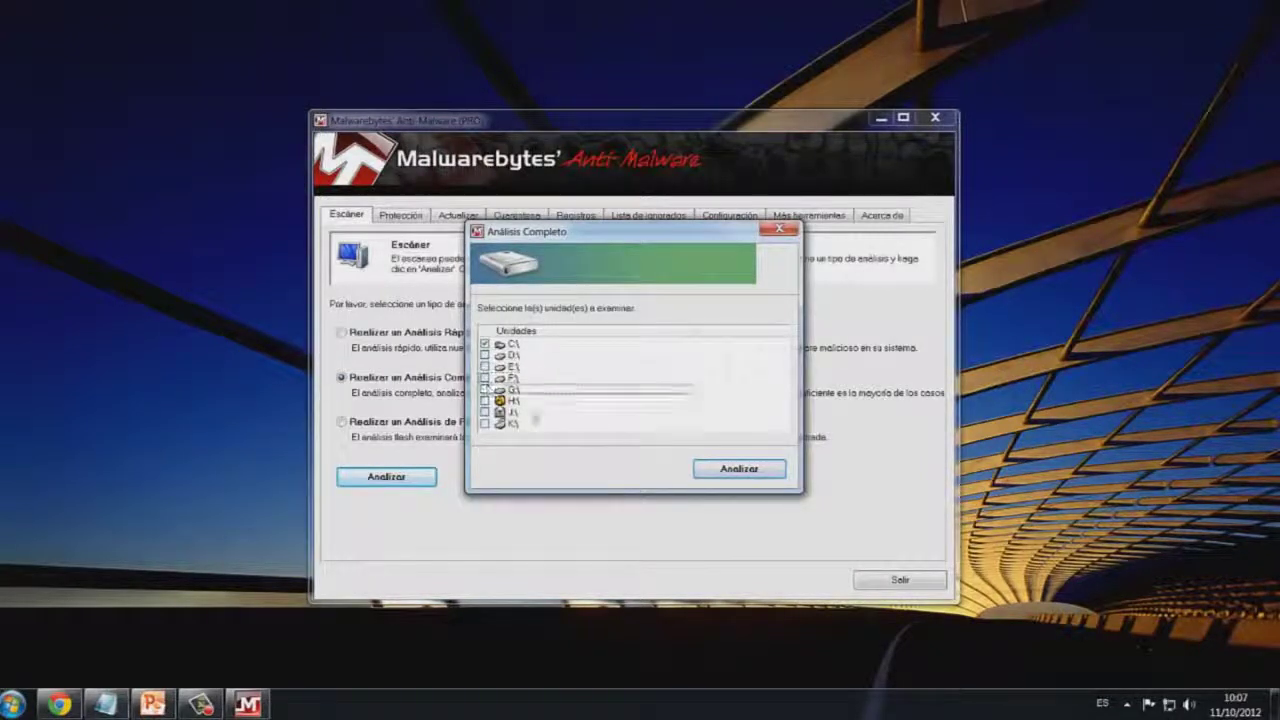
left_click(700, 469)
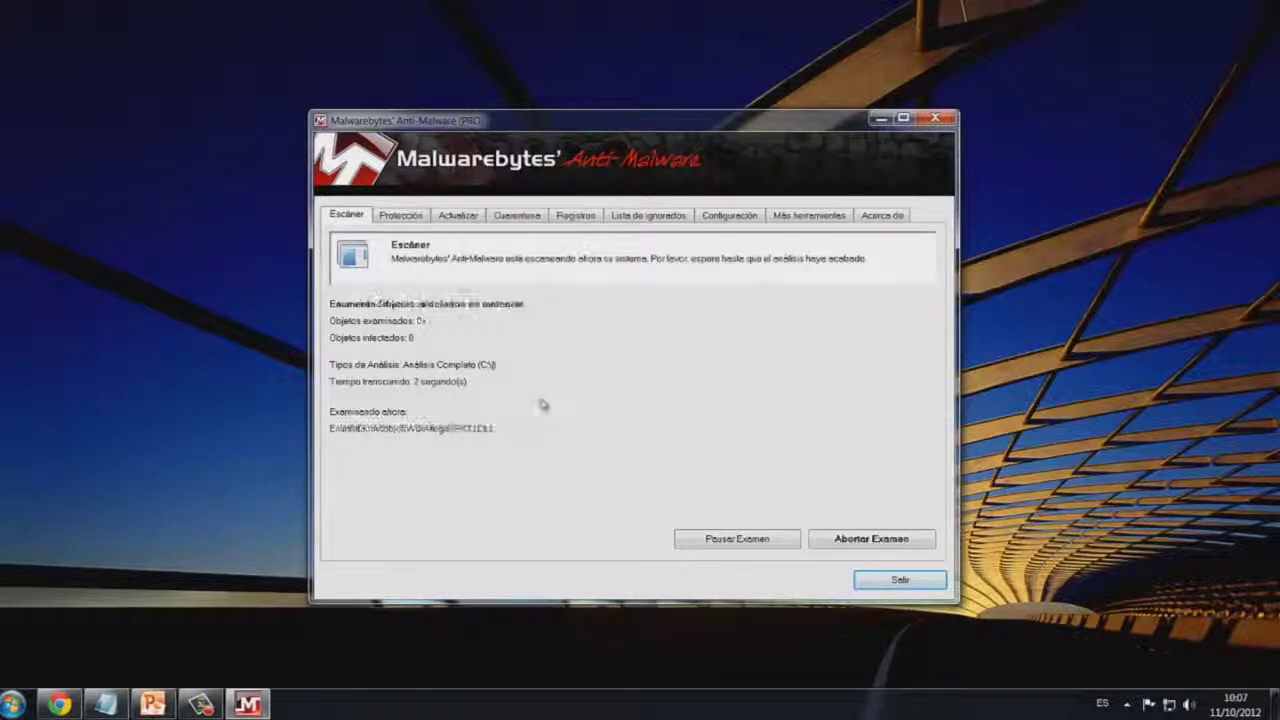
left_click_drag(507, 125, 520, 93)
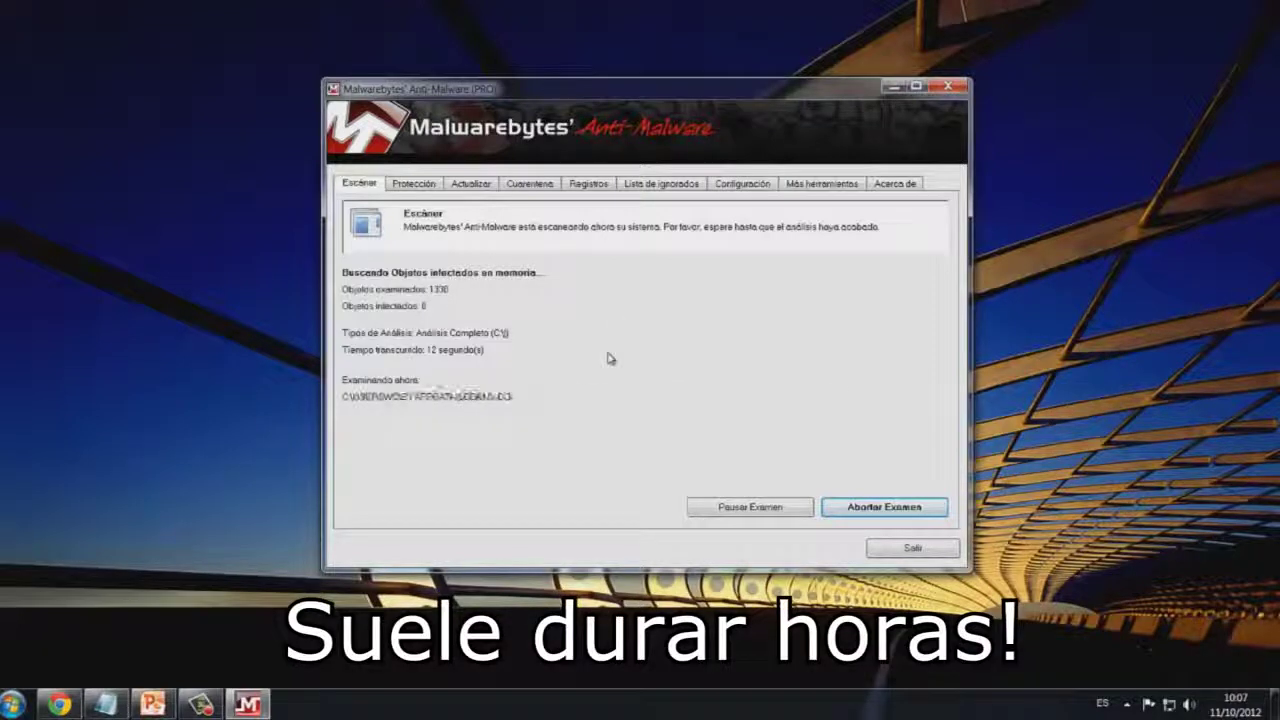
mouse_move(470, 90)
left_mouse_down()
mouse_move(482, 106)
mouse_move(464, 110)
left_mouse_up()
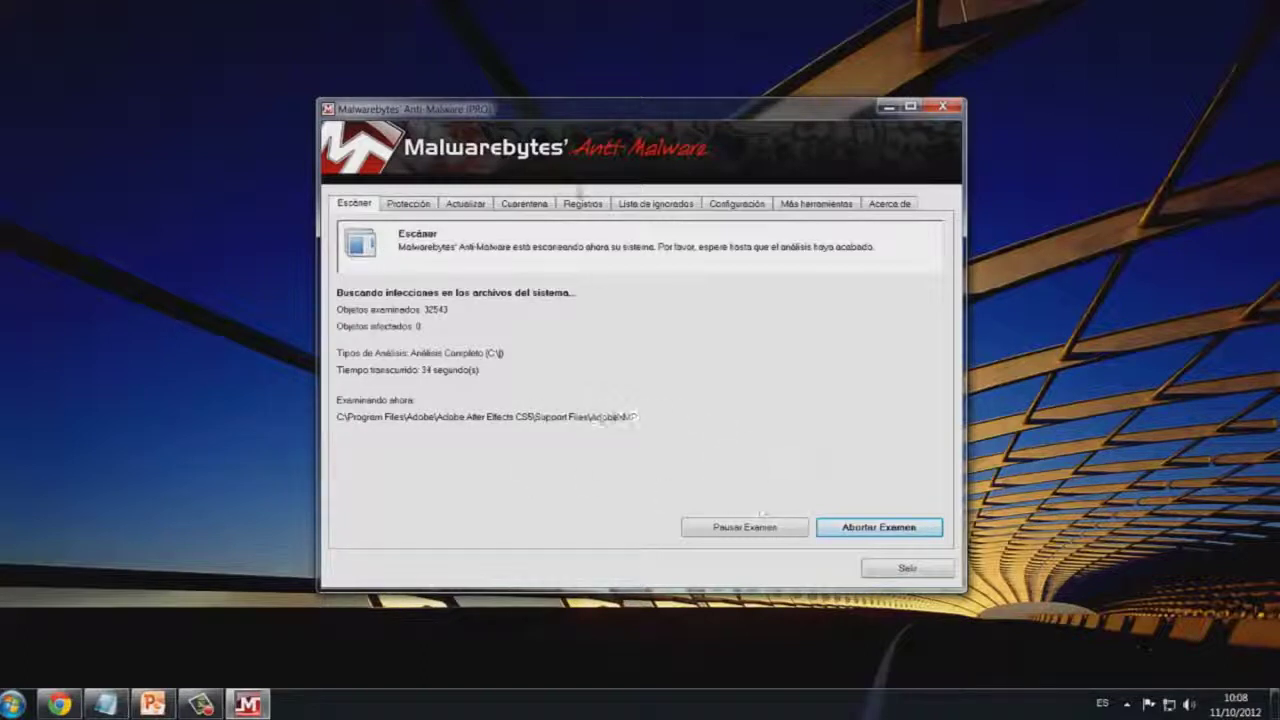
- Abort the running scan, close the scan log, and exit the anti-malware program
left_click(860, 527)
left_click(654, 406)
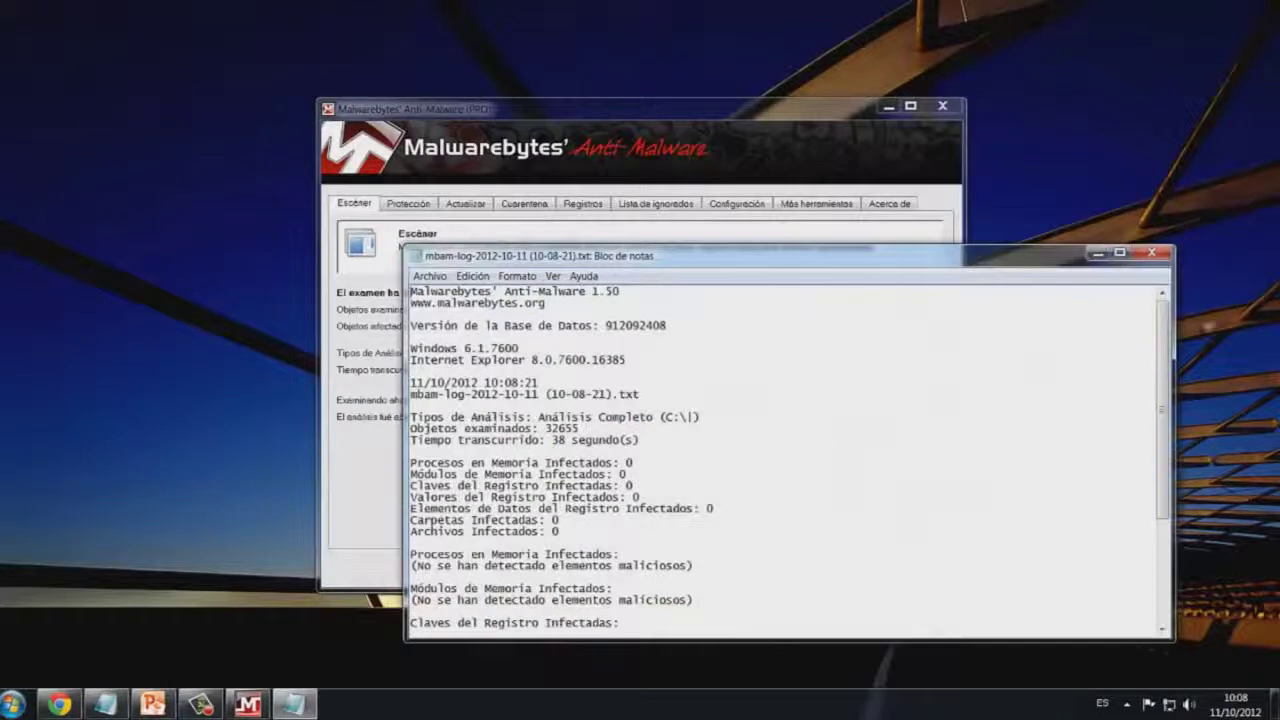
left_click(1152, 252)
left_click(780, 413)
left_click(942, 105)
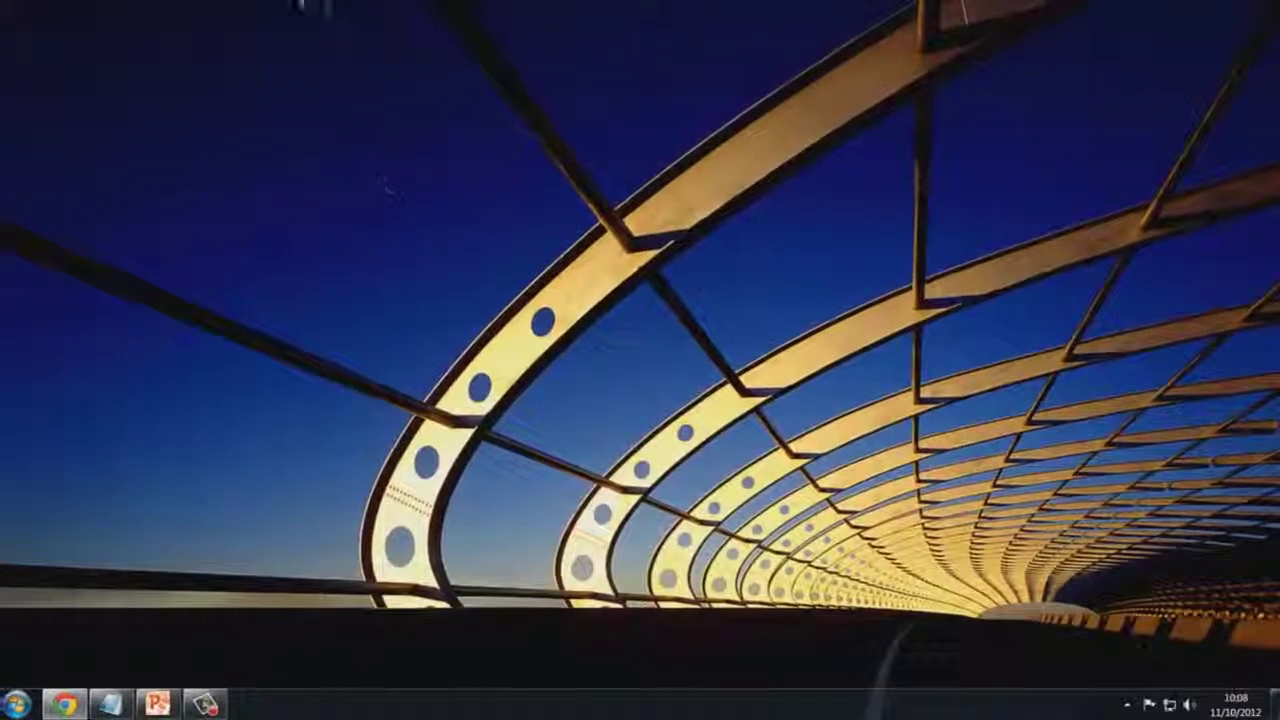